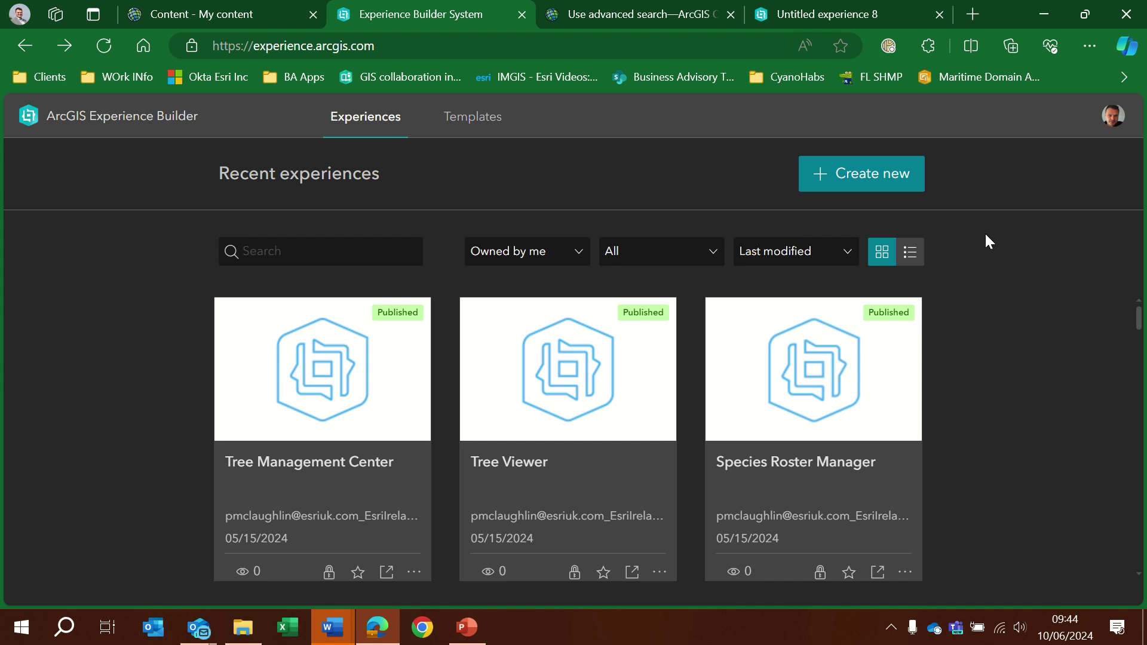
- Create a new experience from the Foldable template, with the gallery filtered to Web AppBuilder classic
{"action": "left_click", "coordinate": [860, 173]}
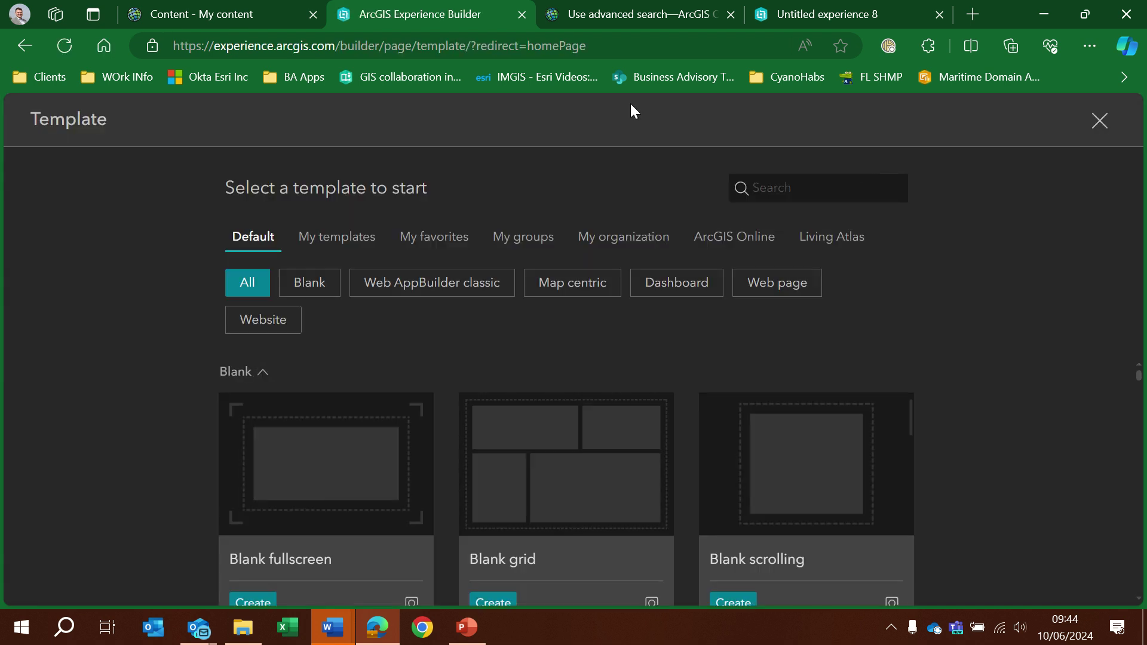
{"action": "left_click", "coordinate": [302, 285]}
{"action": "left_click", "coordinate": [453, 282]}
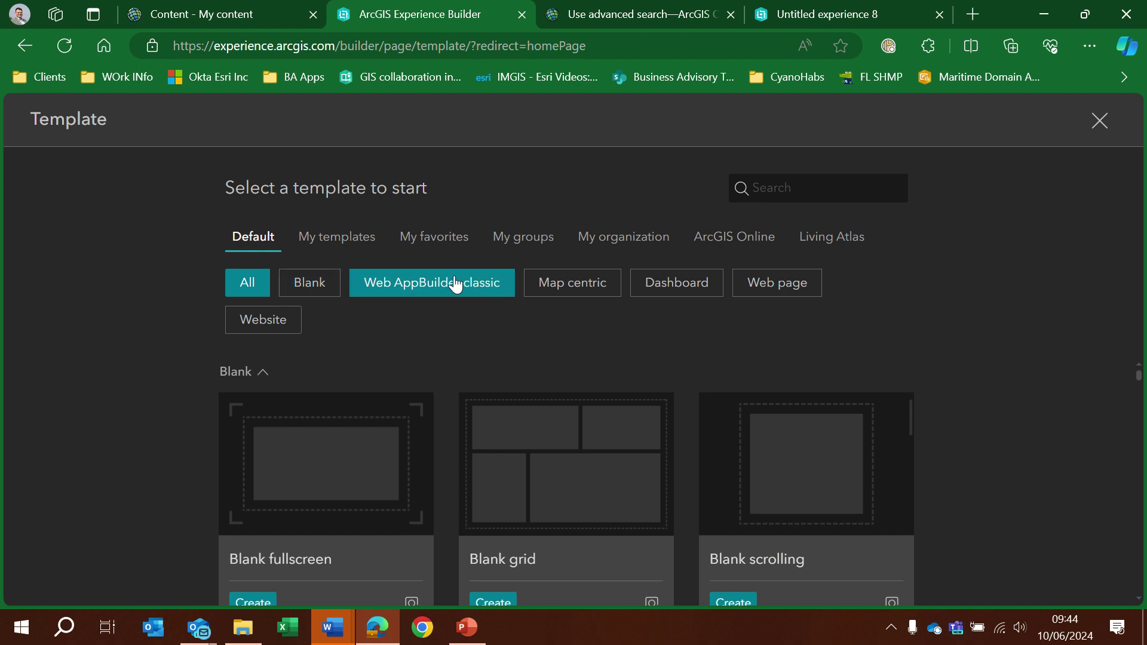
{"action": "left_click", "coordinate": [465, 294]}
{"action": "left_click", "coordinate": [465, 295]}
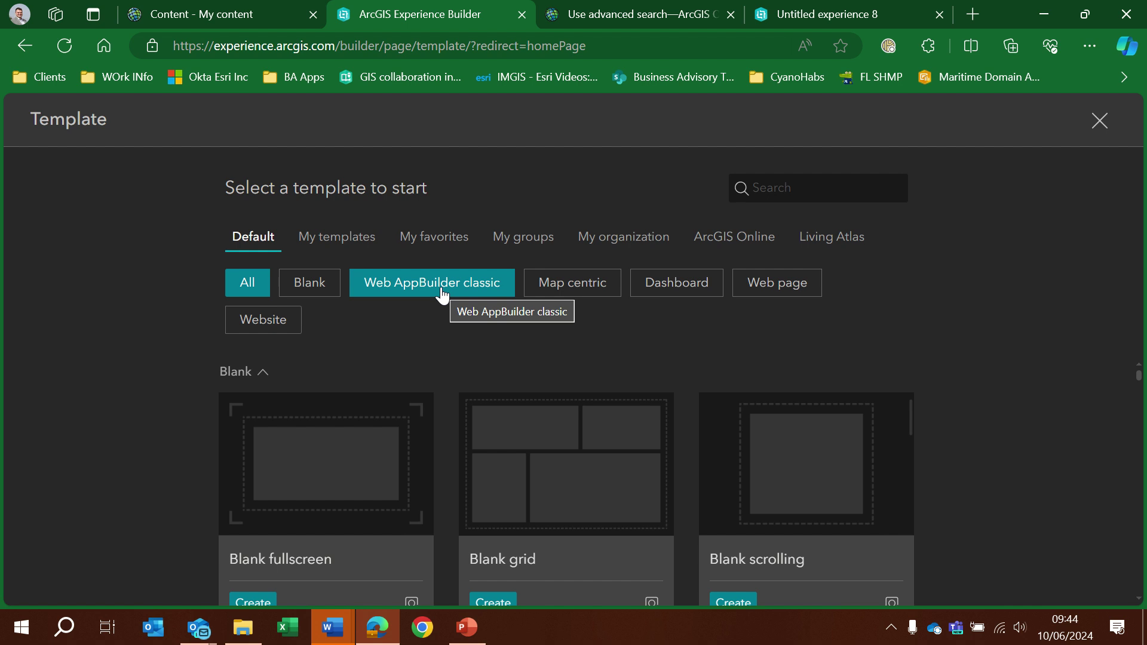
{"action": "left_click", "coordinate": [443, 294]}
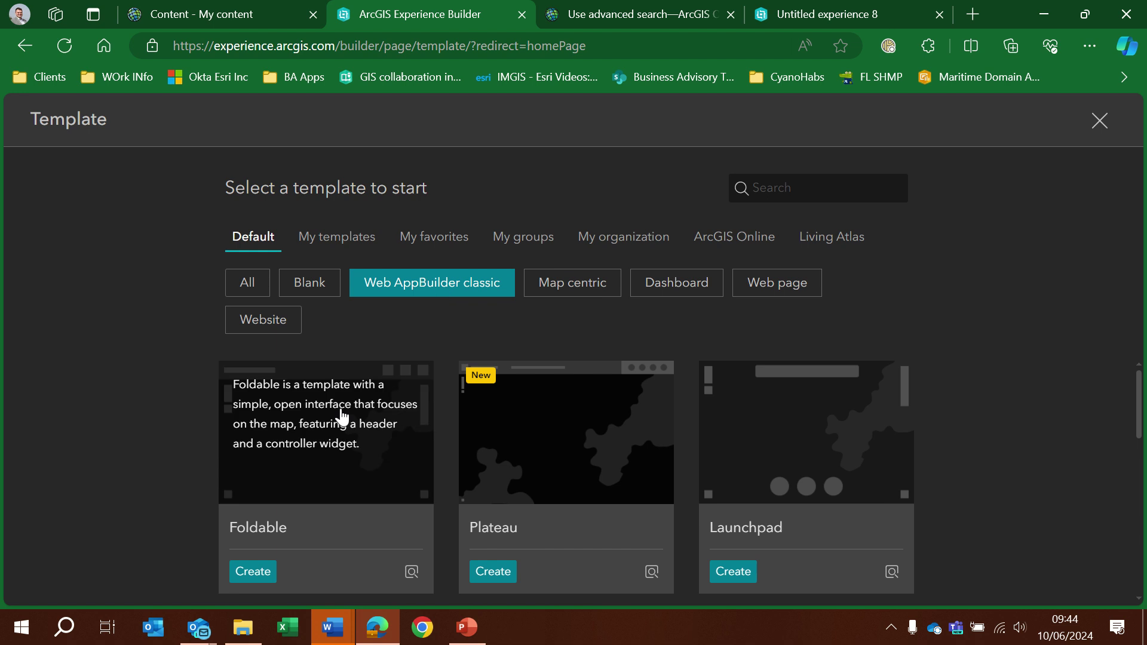
{"action": "left_click", "coordinate": [260, 572]}
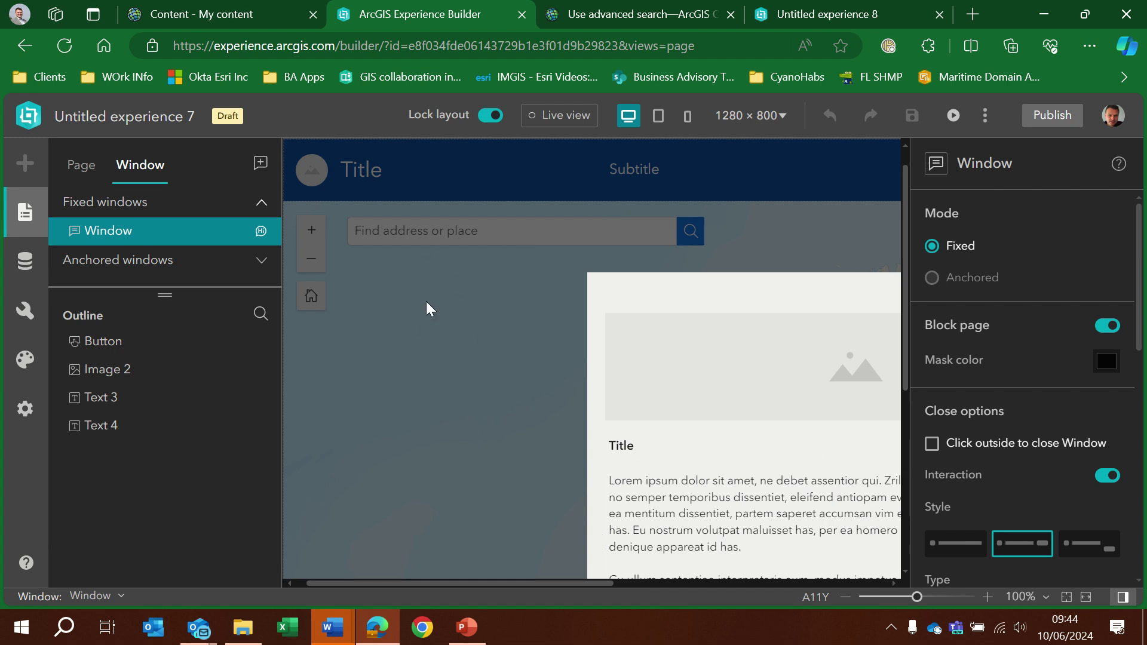
- Switch from the window to the main page and zoom the canvas out to 53%
{"action": "left_click", "coordinate": [71, 169]}
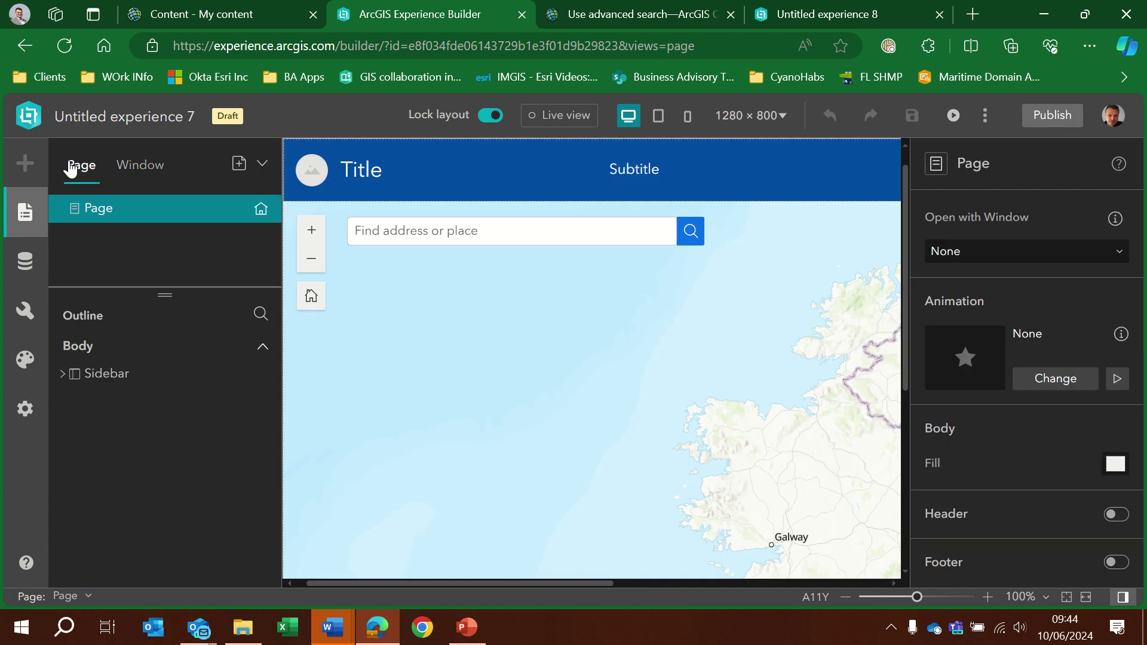
{"action": "left_click", "coordinate": [901, 599]}
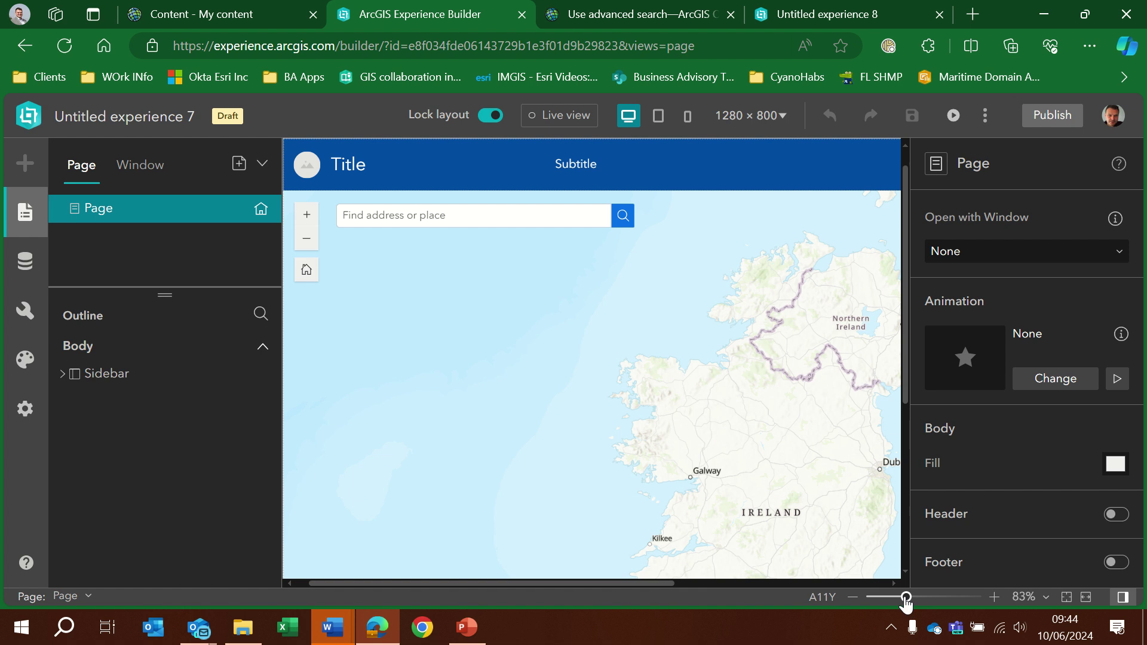
{"action": "left_click", "coordinate": [888, 597]}
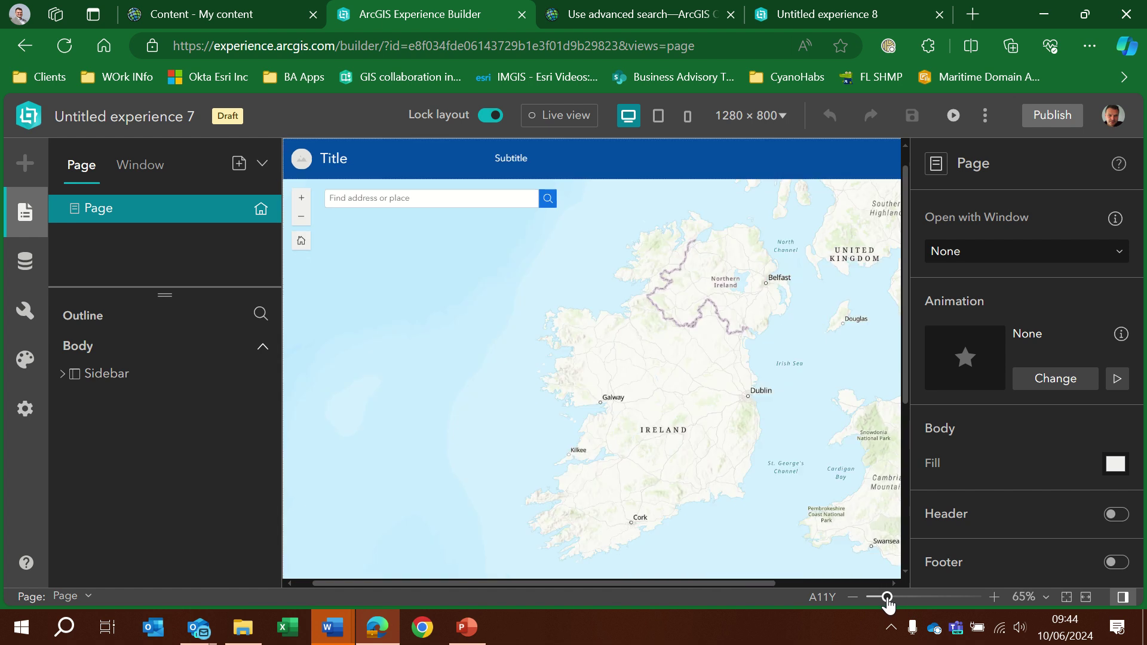
{"action": "left_click", "coordinate": [874, 598]}
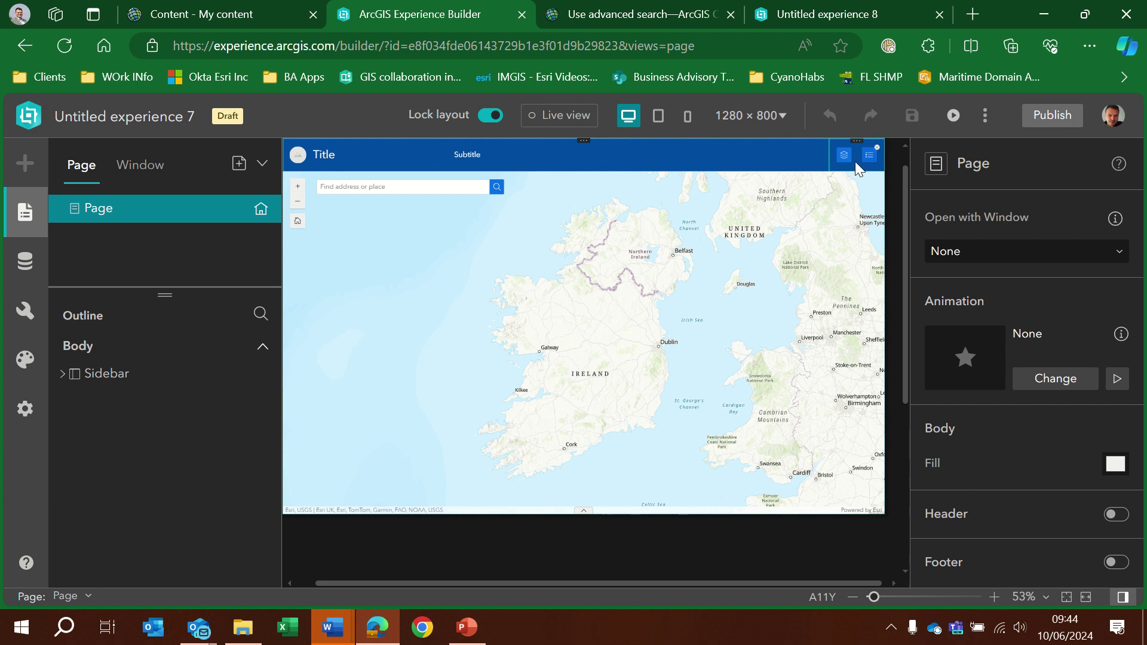
{"action": "mouse_move", "coordinate": [858, 154]}
- Select the Map widget and add the Planting Areas Dashboard web map as new data
{"action": "left_click", "coordinate": [856, 146]}
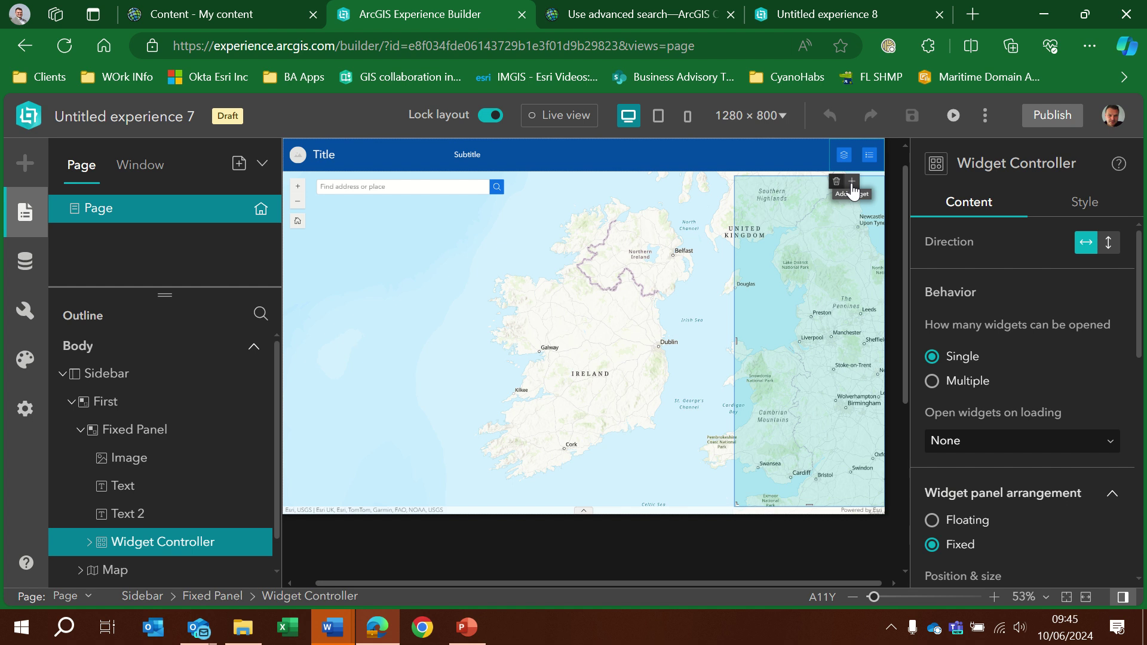
{"action": "left_click", "coordinate": [657, 300]}
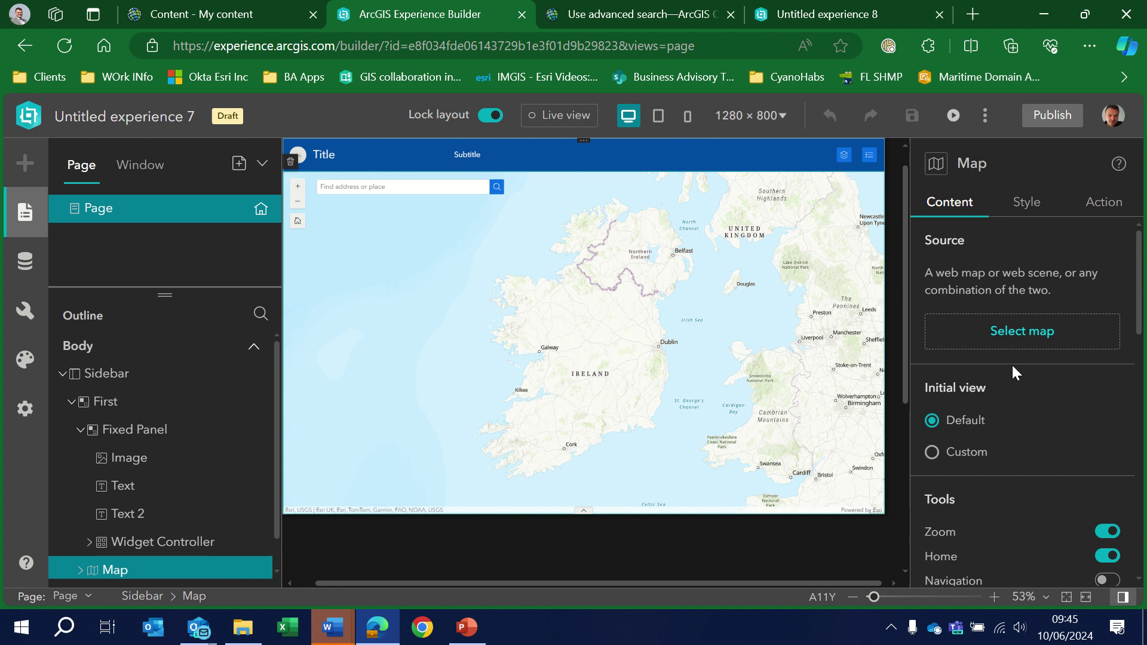
{"action": "left_click", "coordinate": [1020, 338]}
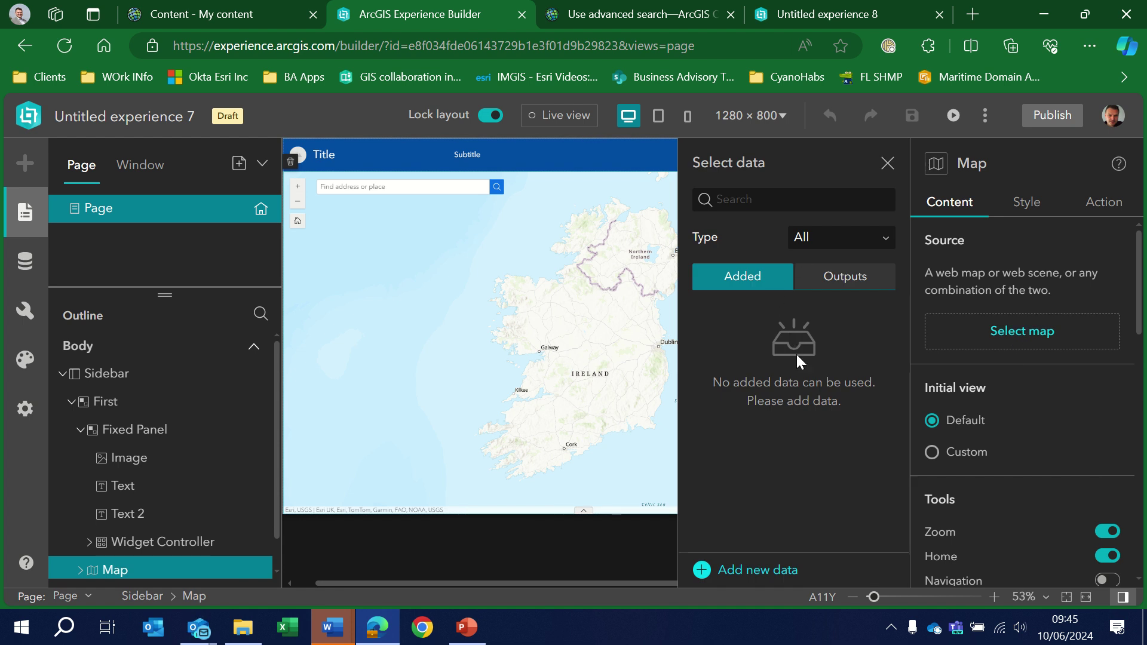
{"action": "left_click", "coordinate": [747, 569]}
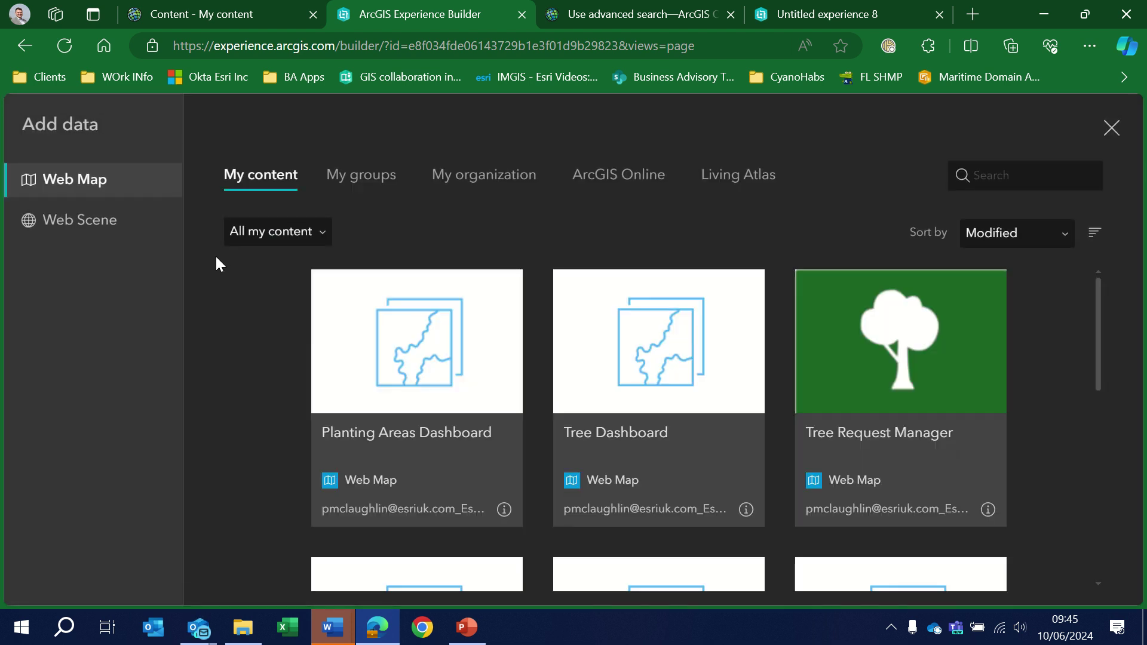
{"action": "left_click", "coordinate": [415, 367]}
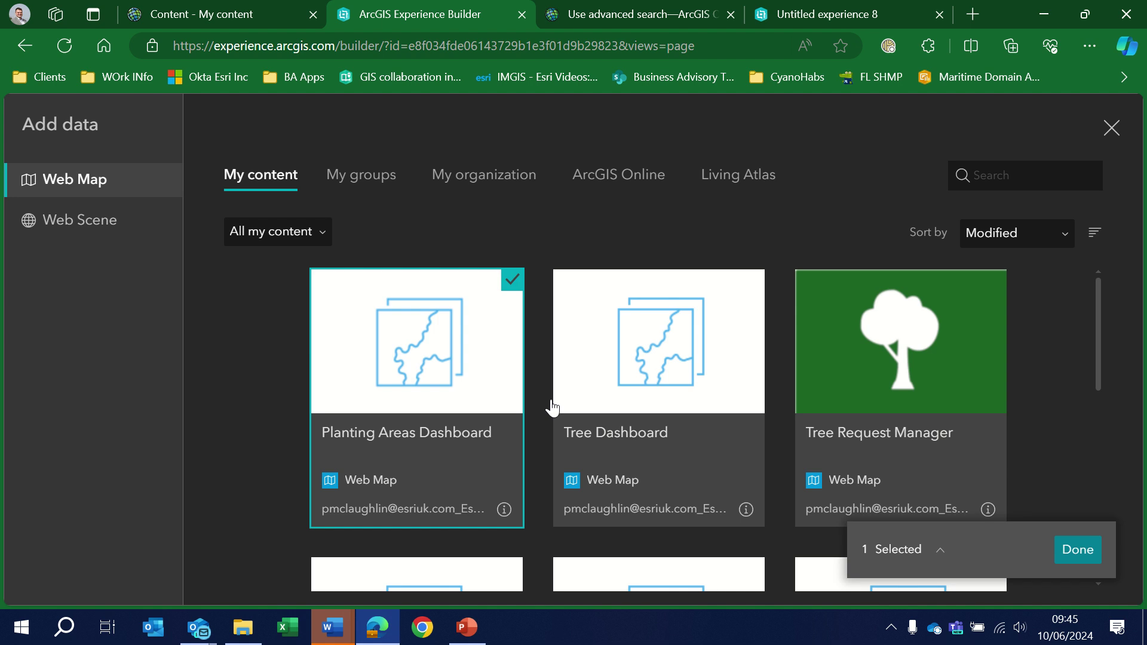
{"action": "left_click", "coordinate": [1078, 550]}
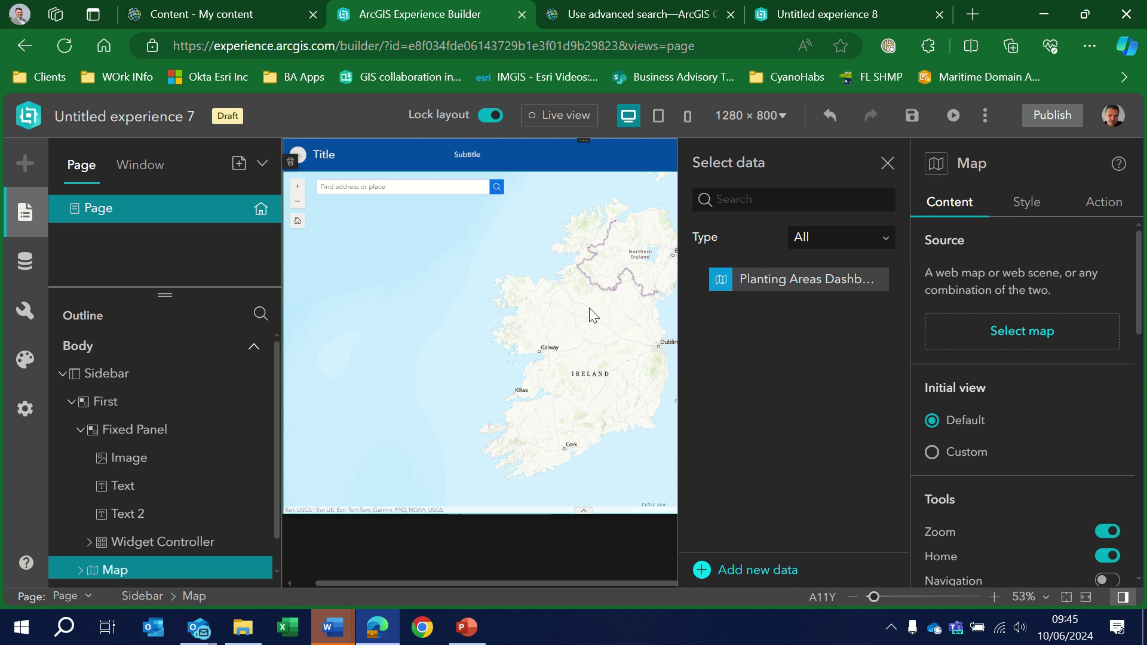
- Add an Add Data widget from the Data centric section to the header Widget Controller
{"action": "left_click", "coordinate": [395, 151]}
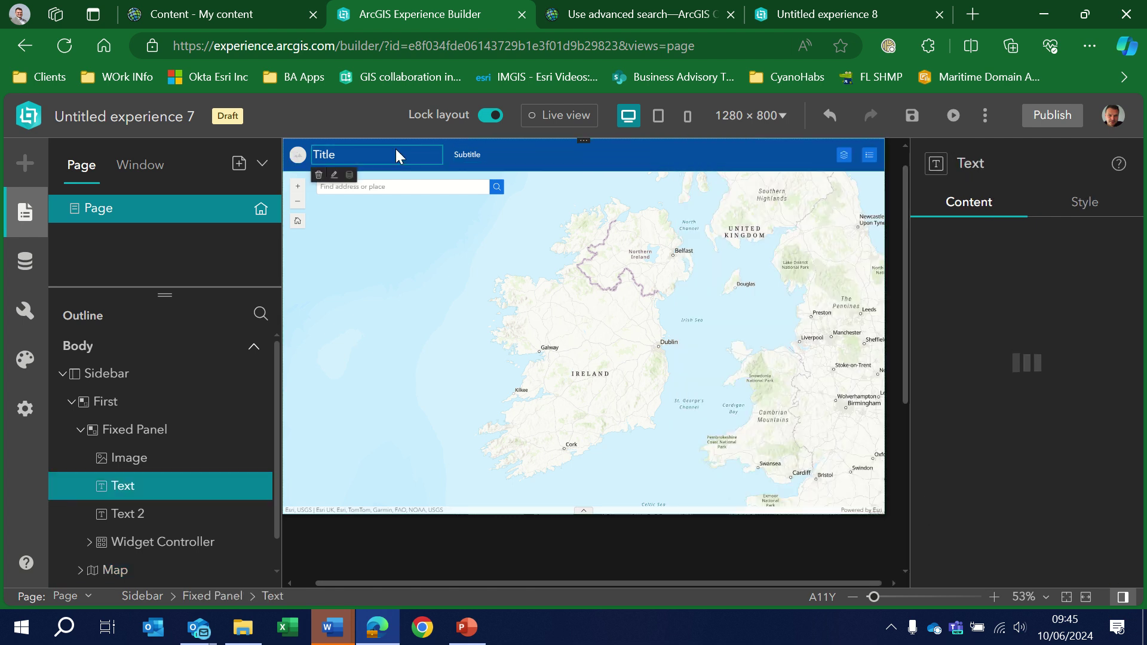
{"action": "left_click", "coordinate": [859, 156]}
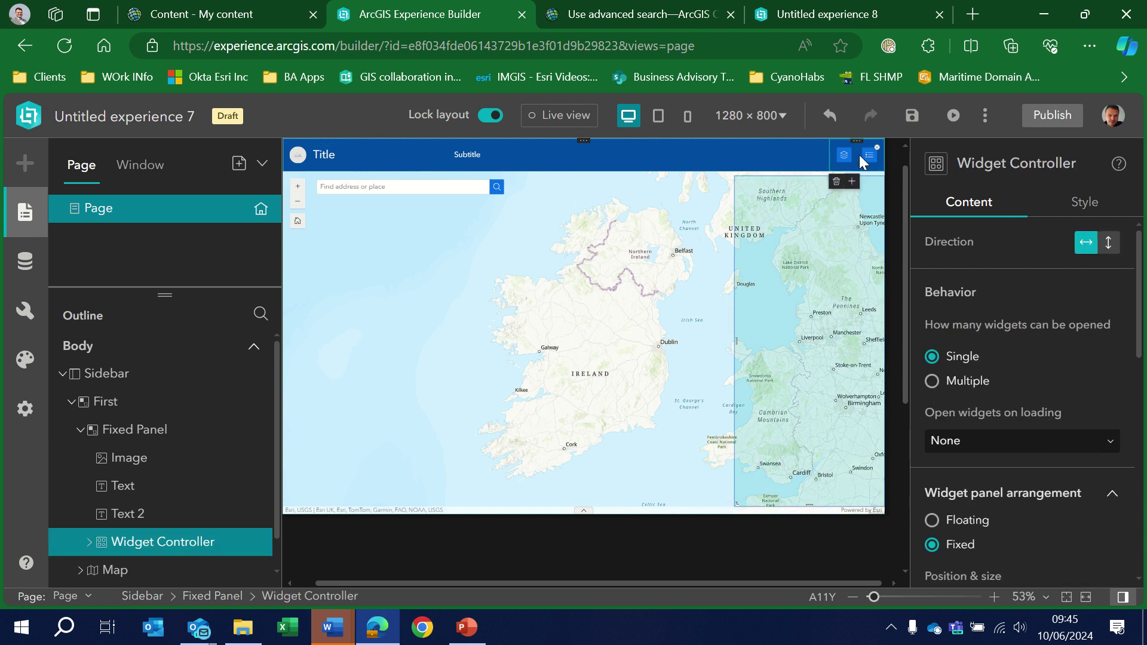
{"action": "left_click", "coordinate": [855, 184]}
{"action": "scroll", "coordinate": [831, 336], "scroll_direction": "down", "scroll_amount": 5}
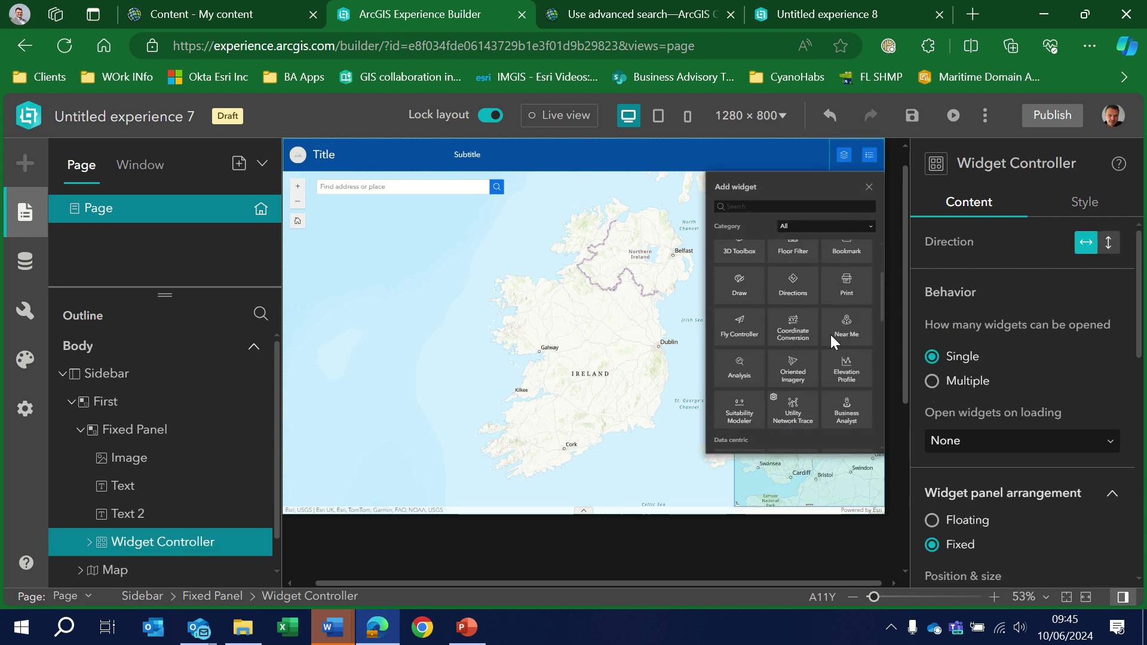
{"action": "left_click", "coordinate": [795, 374]}
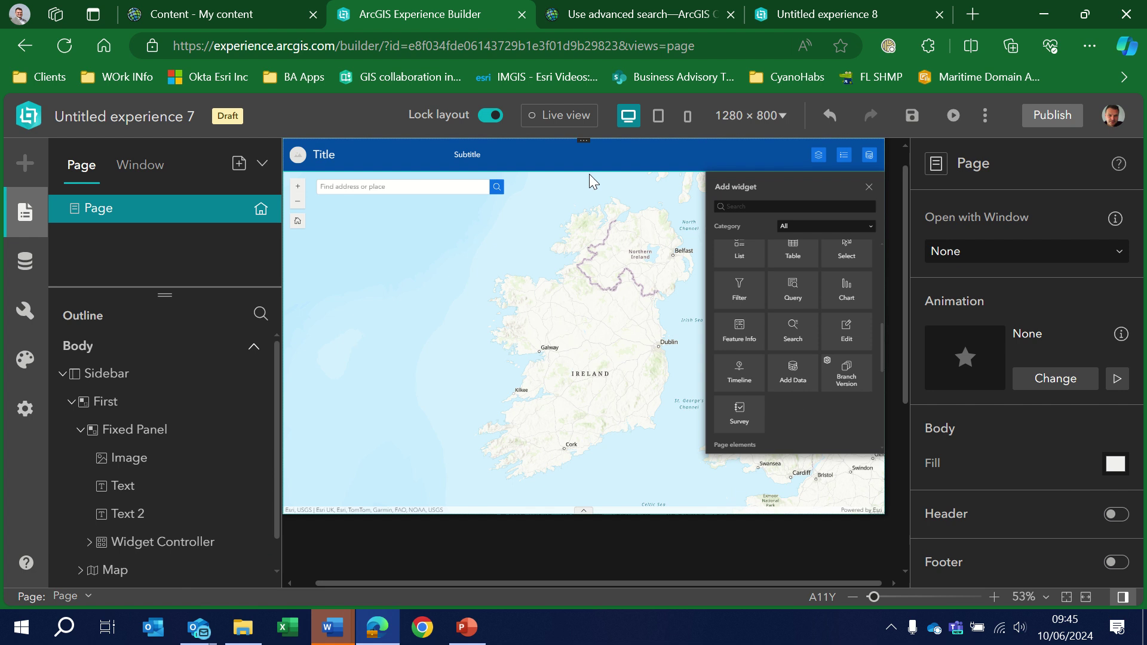
- Limit the Add Data widget's sources by unchecking My content, My organization, ArcGIS Online and Living Atlas
{"action": "left_click", "coordinate": [868, 157]}
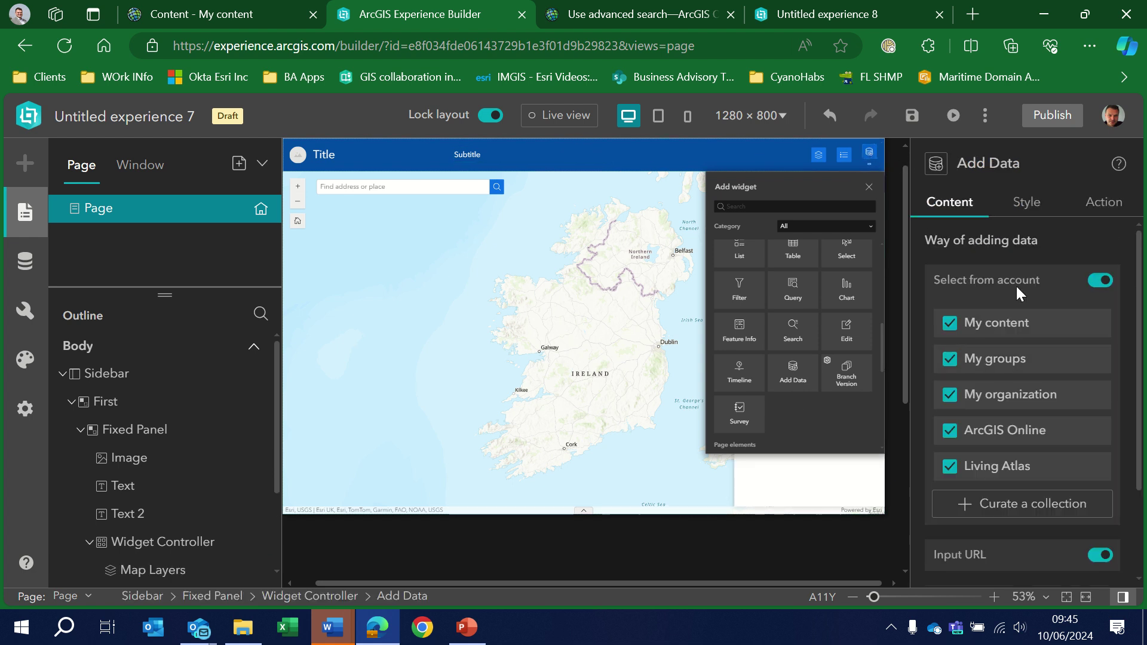
{"action": "scroll", "coordinate": [996, 312], "scroll_direction": "down", "scroll_amount": 2}
{"action": "scroll", "coordinate": [996, 312], "scroll_direction": "up", "scroll_amount": 2}
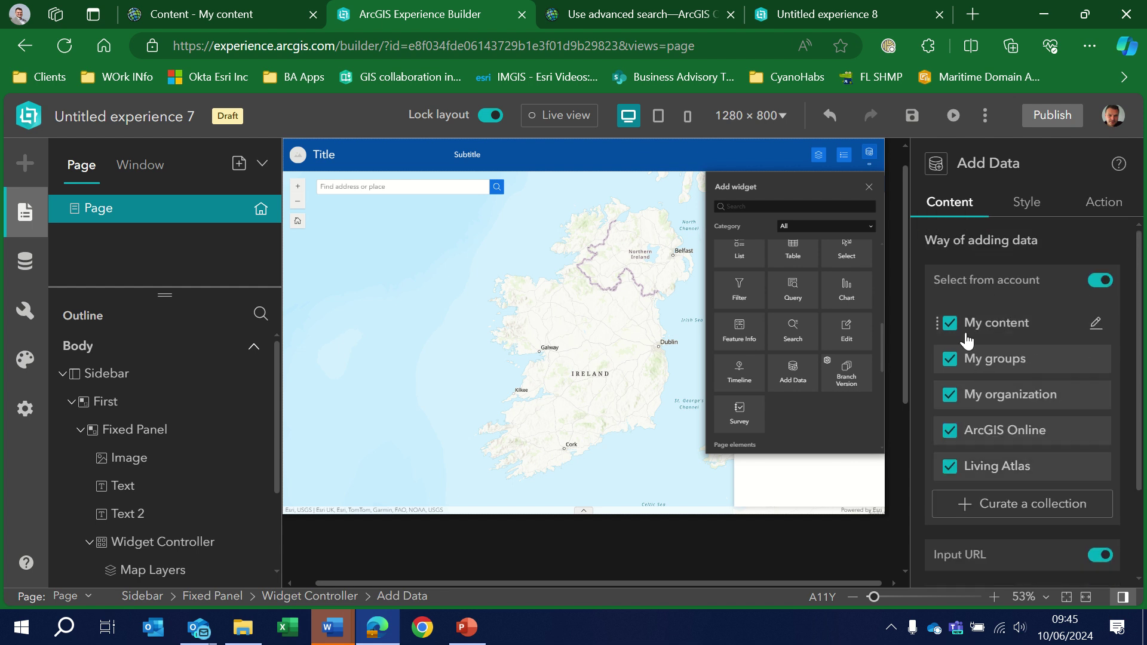
{"action": "left_click", "coordinate": [949, 324]}
{"action": "left_click", "coordinate": [950, 396]}
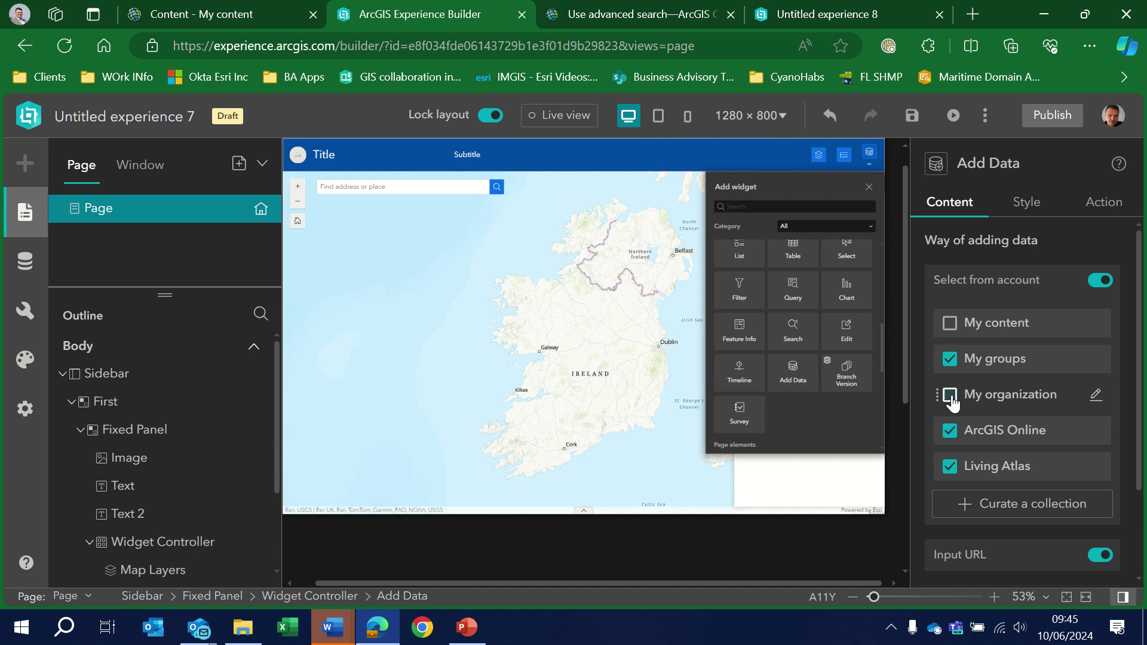
{"action": "left_click", "coordinate": [950, 431]}
{"action": "left_click", "coordinate": [949, 467]}
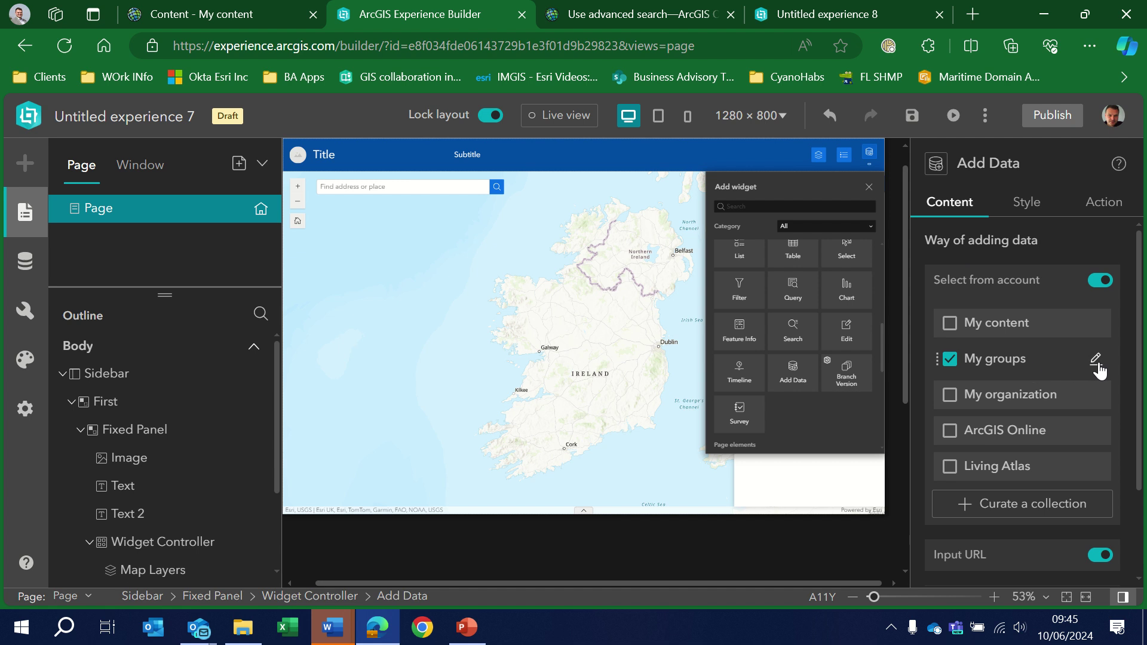
- Relabel the My groups source as 'My Website' and switch off Upload files
{"action": "left_click", "coordinate": [1096, 361]}
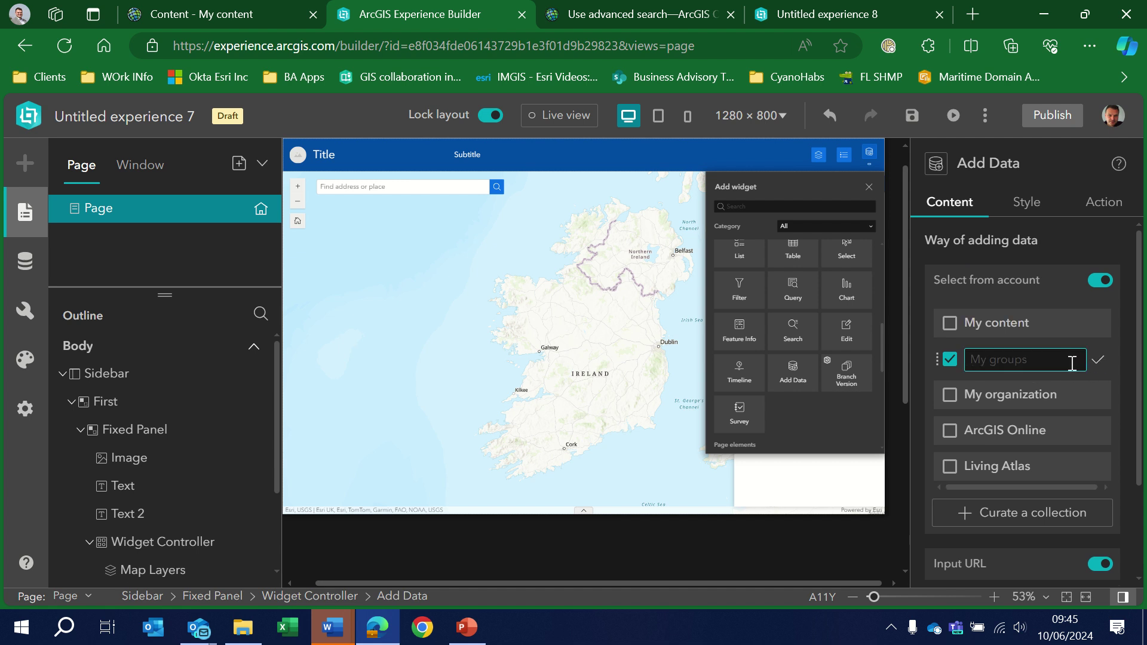
{"action": "type", "text": "My Website"}
{"action": "left_click", "coordinate": [1061, 238]}
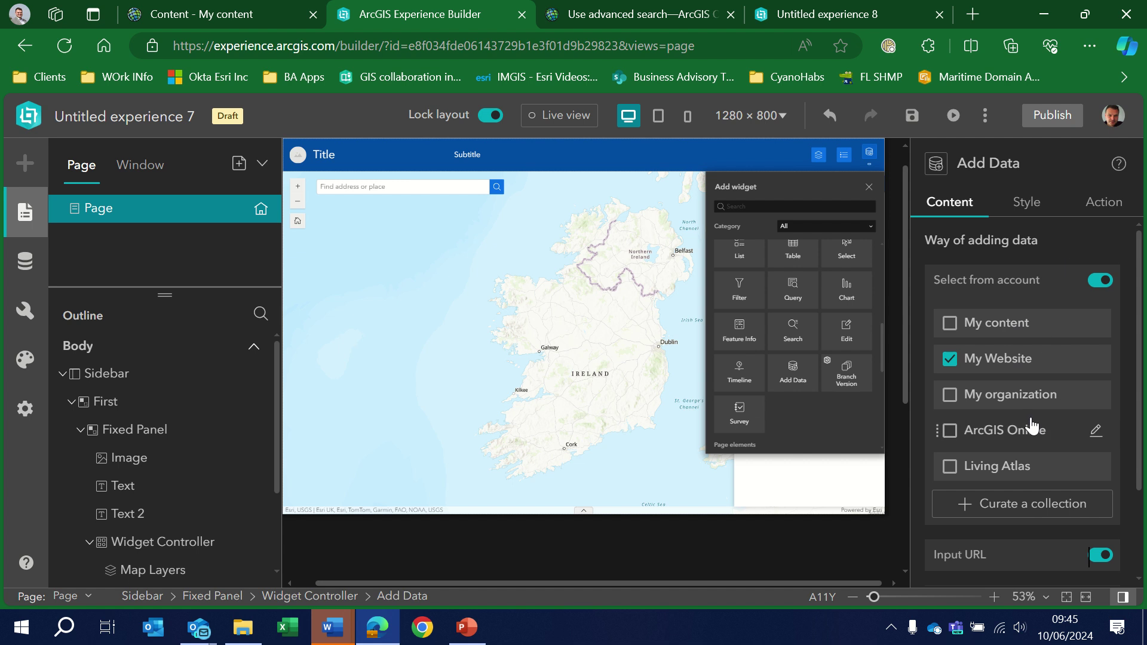
{"action": "scroll", "coordinate": [1095, 430], "scroll_direction": "down", "scroll_amount": 2}
{"action": "left_click", "coordinate": [1102, 489]}
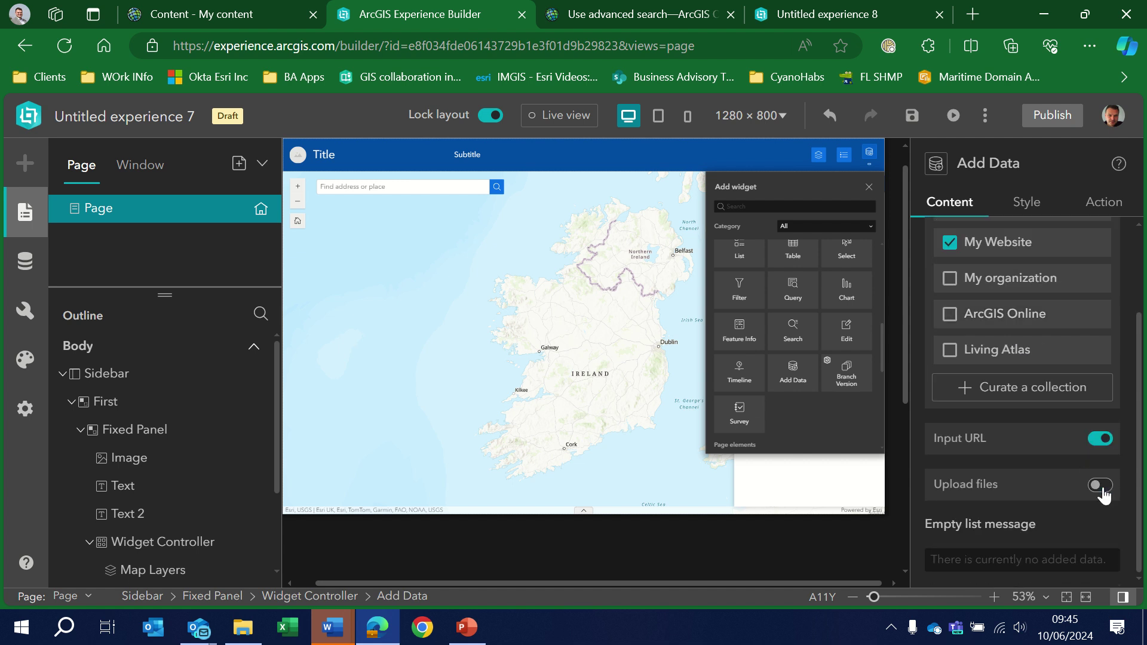
{"action": "scroll", "coordinate": [1044, 489], "scroll_direction": "up", "scroll_amount": 2}
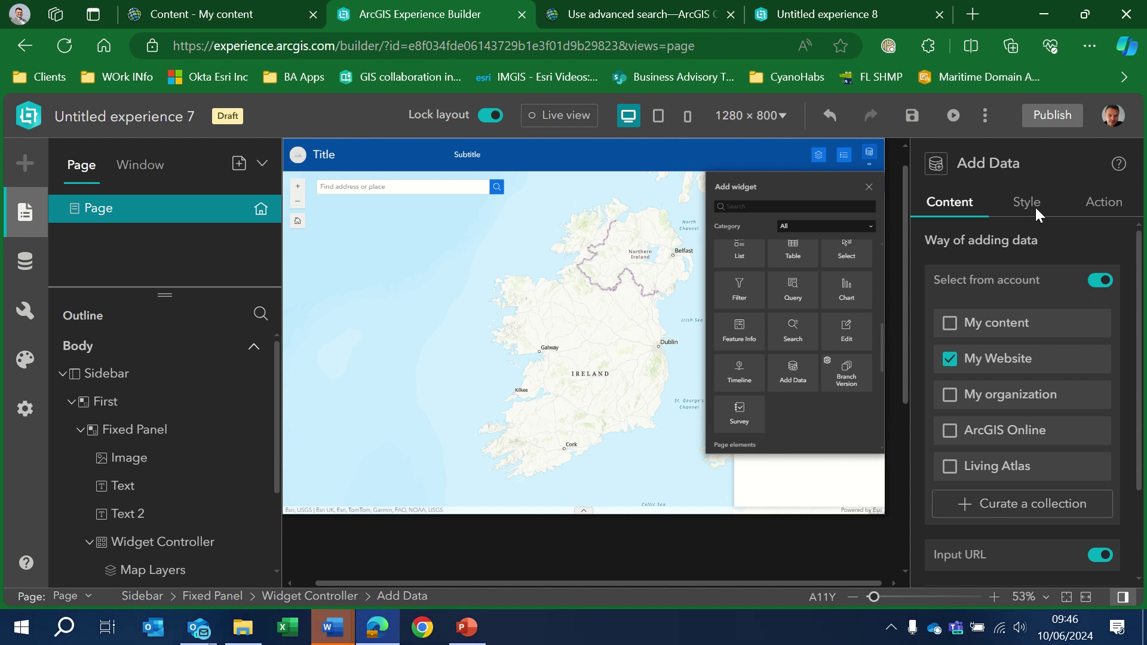
{"action": "left_click", "coordinate": [1100, 206]}
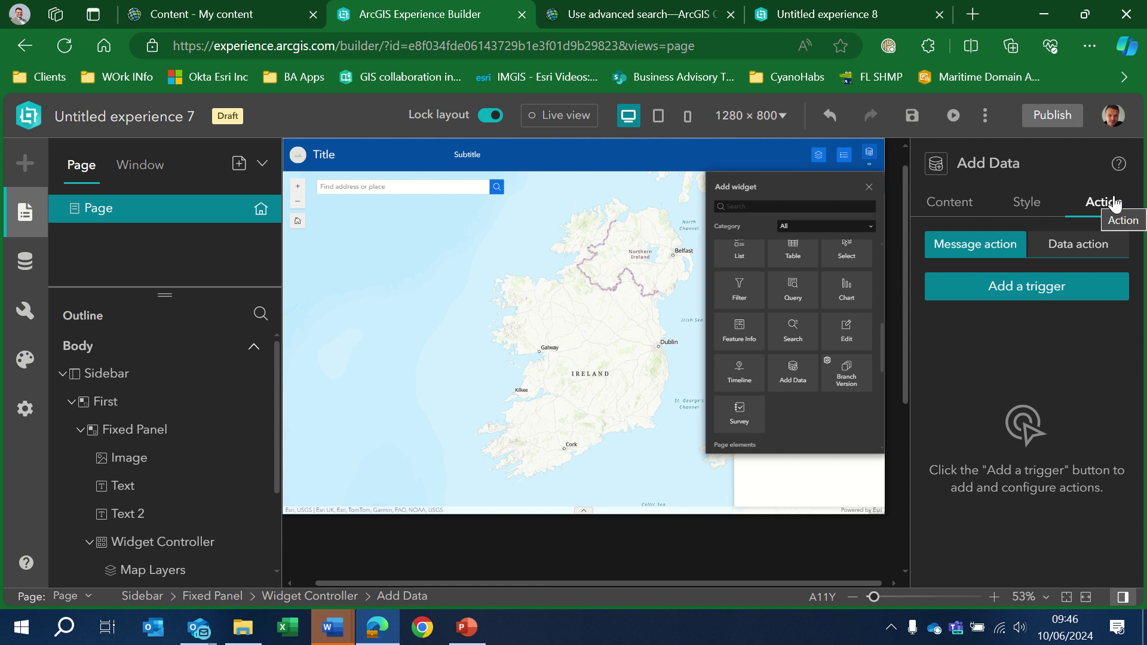
- Add a Data added trigger that targets the Map with the Add to map action
{"action": "left_click", "coordinate": [1046, 292]}
{"action": "left_click", "coordinate": [729, 203]}
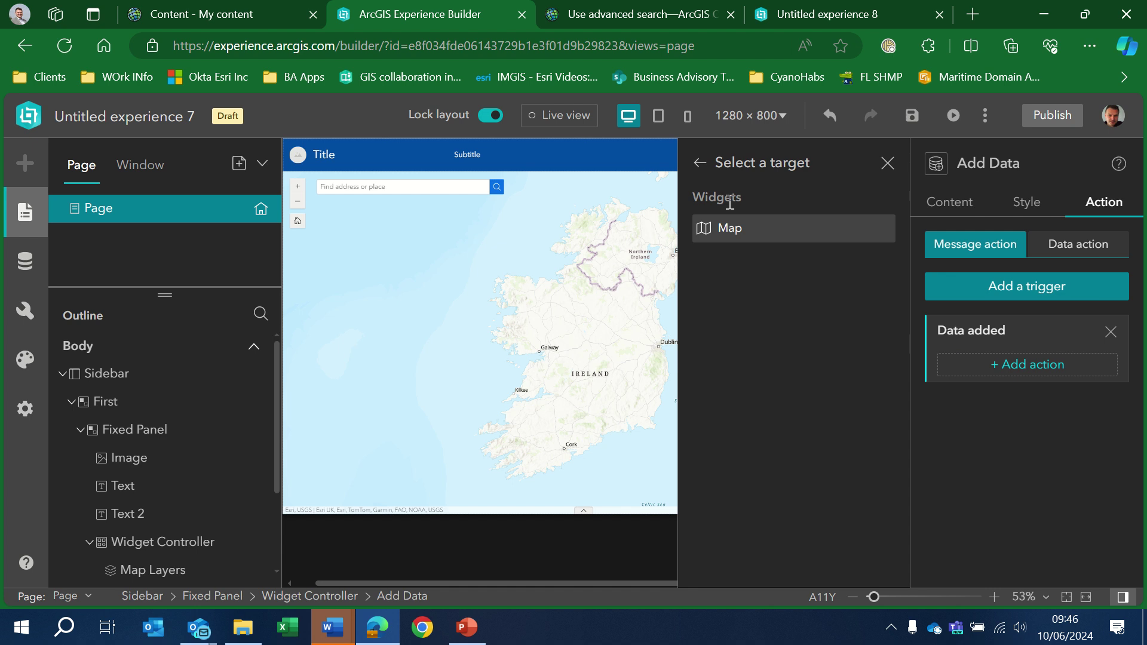
{"action": "left_click", "coordinate": [733, 242]}
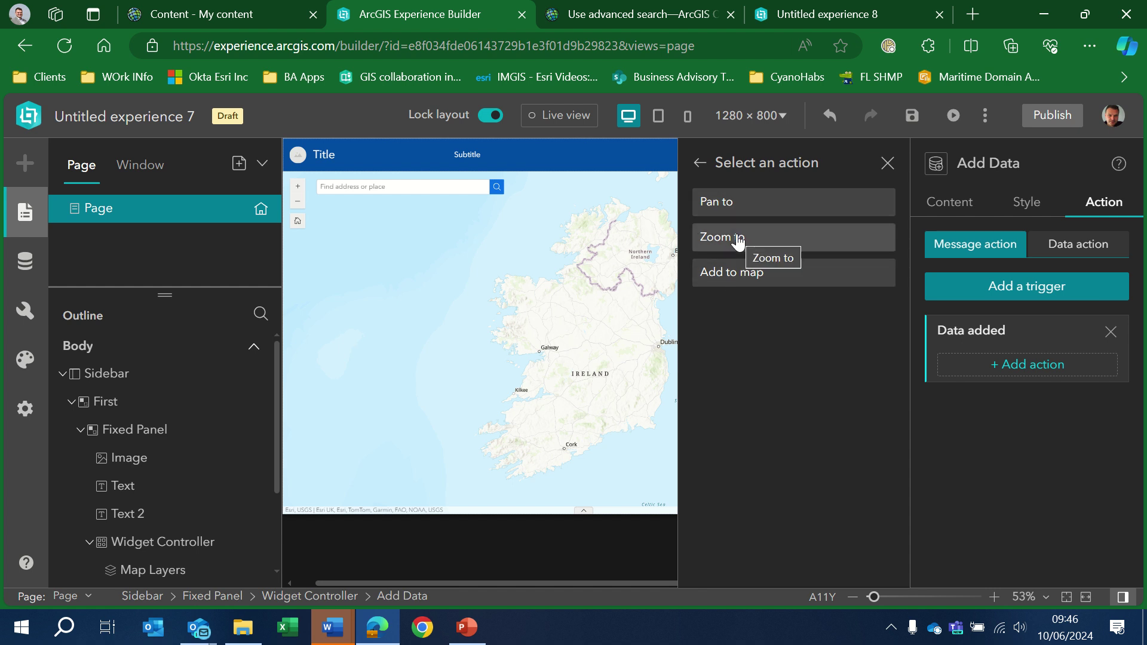
{"action": "left_click", "coordinate": [757, 279]}
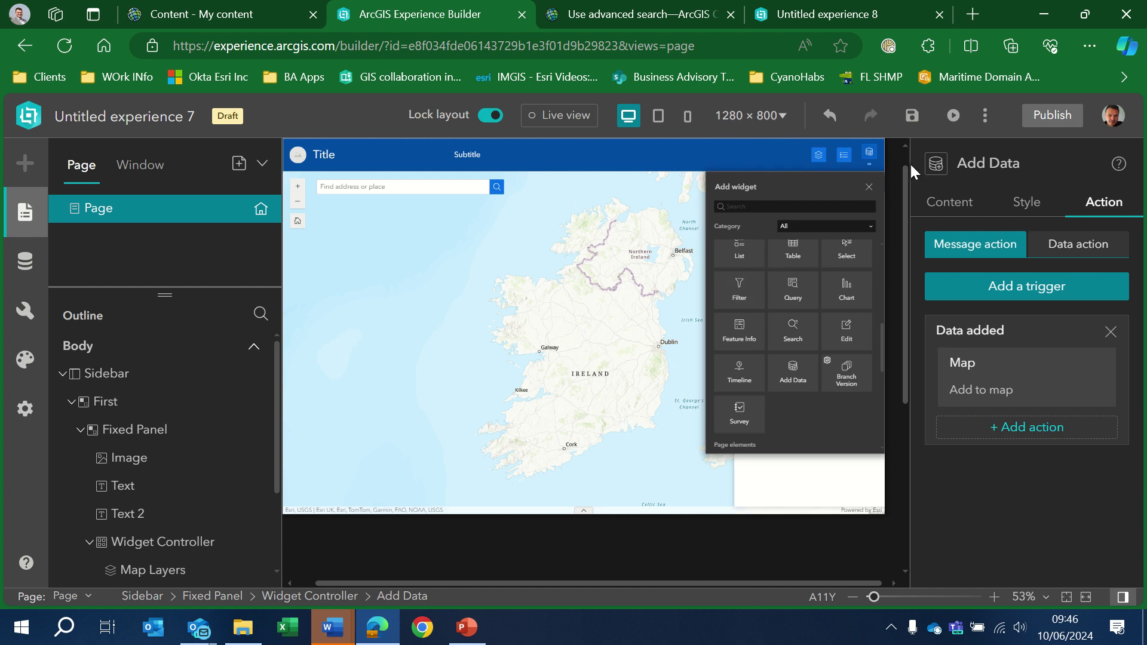
- Save the experience and open it in preview, dismissing the splash dialog
{"action": "left_click", "coordinate": [910, 118]}
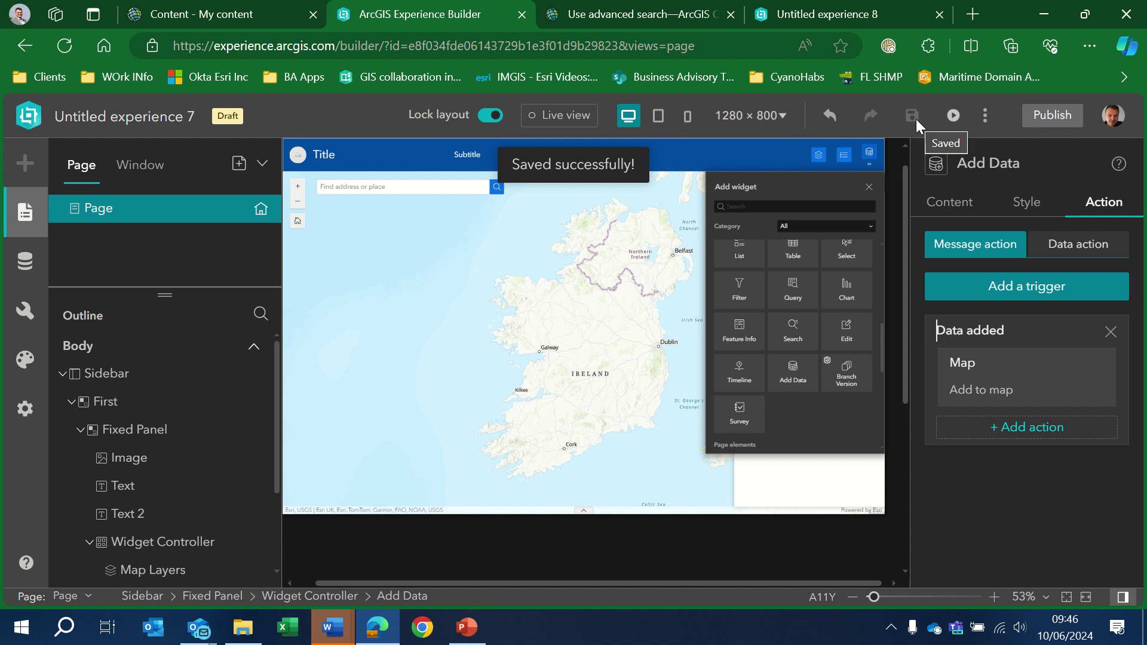
{"action": "left_click", "coordinate": [953, 116]}
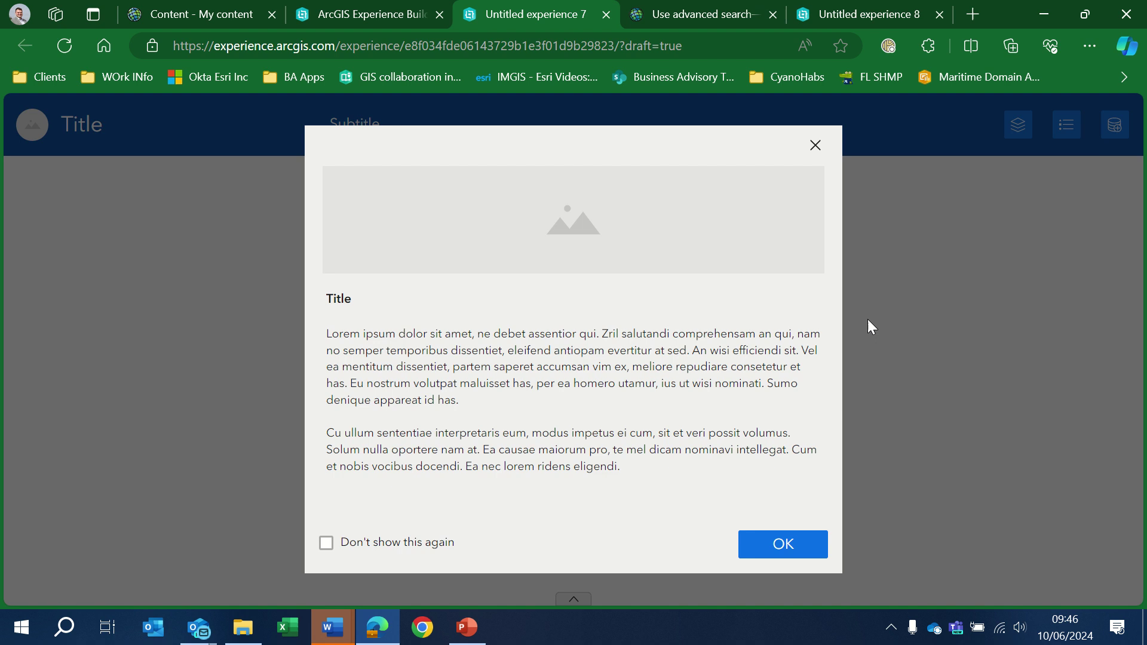
{"action": "left_click", "coordinate": [764, 545]}
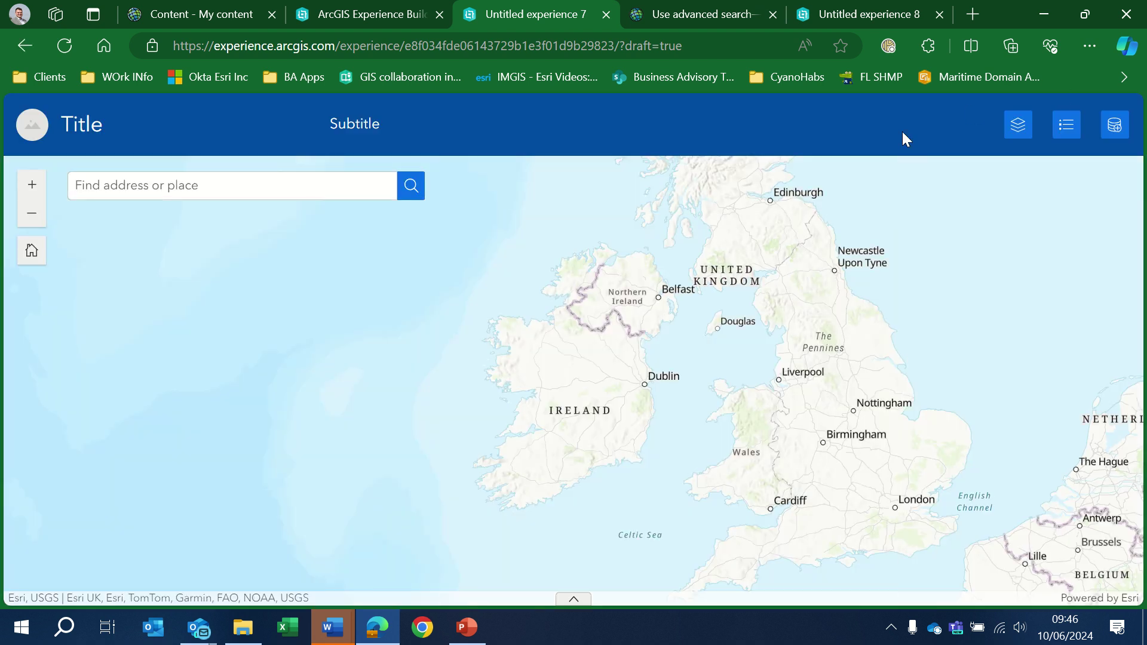
- In the preview's Add Data, filter to Feature Layer and add Glider Stops Transport Belfast
{"action": "left_click", "coordinate": [1114, 126]}
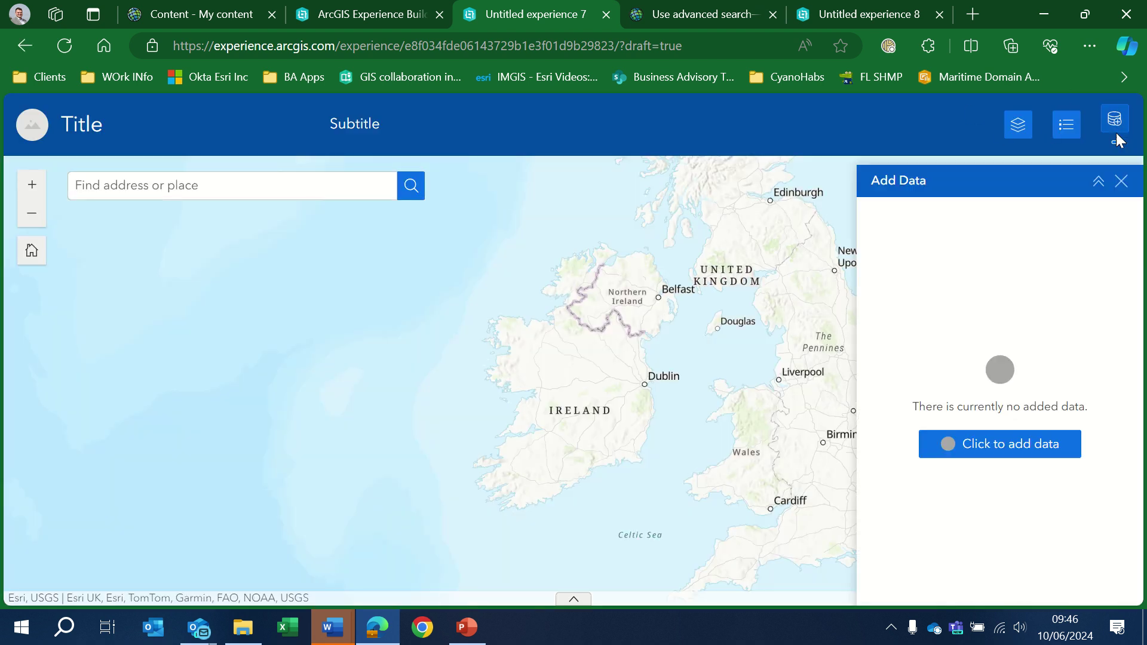
{"action": "left_click", "coordinate": [1021, 453]}
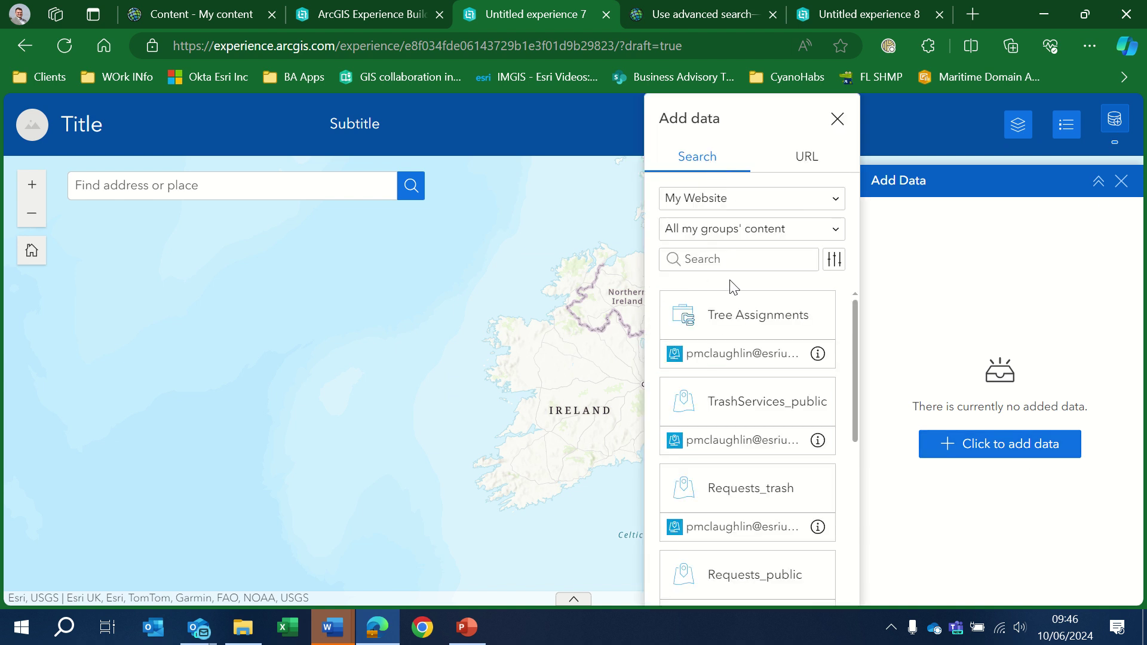
{"action": "left_click", "coordinate": [834, 263]}
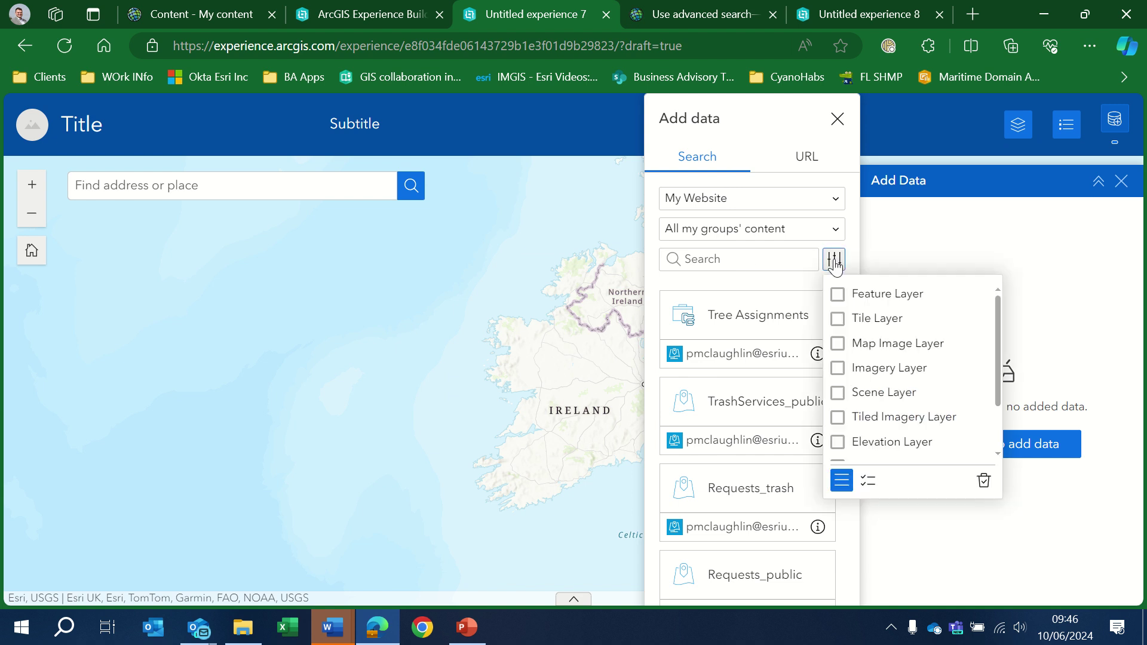
{"action": "left_click", "coordinate": [838, 297]}
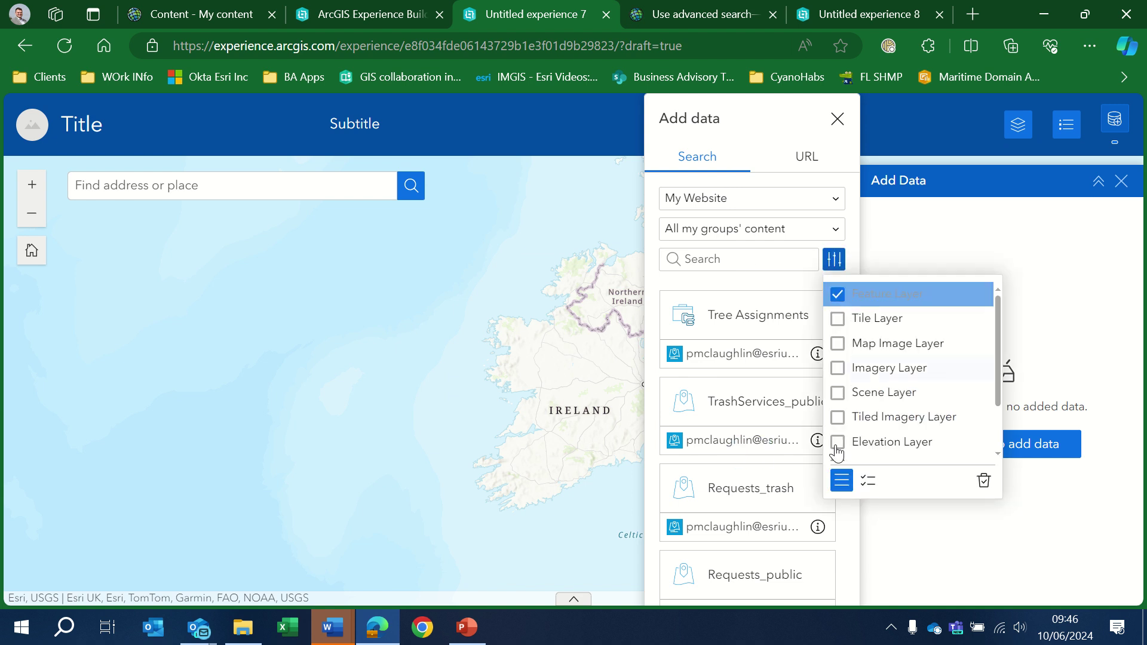
{"action": "left_click", "coordinate": [740, 286]}
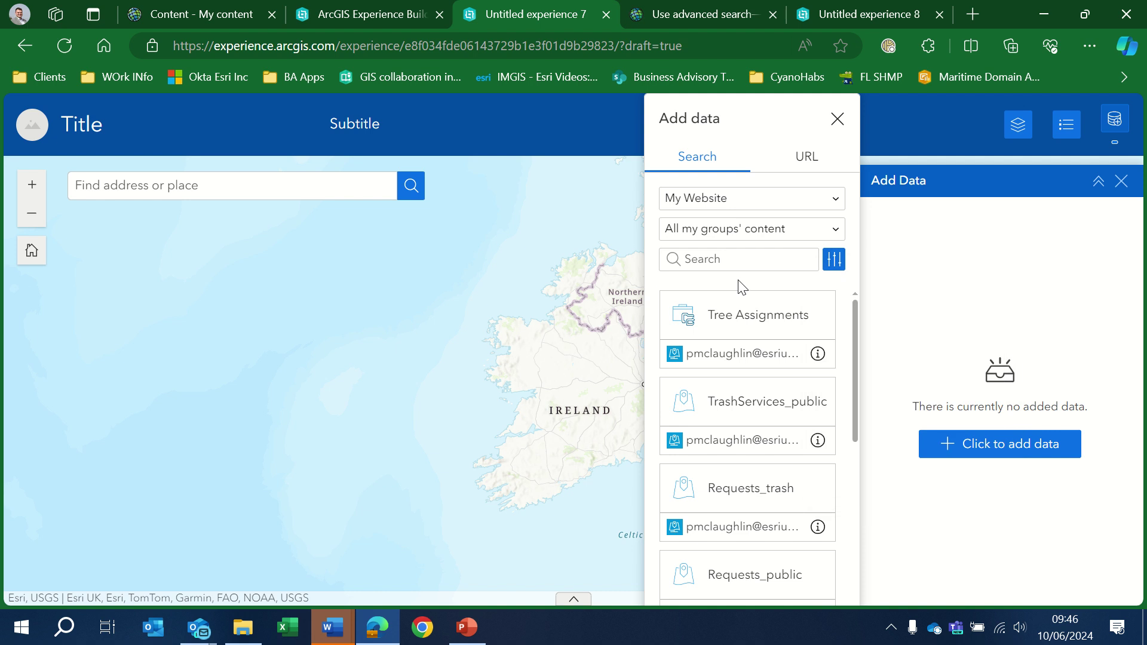
{"action": "scroll", "coordinate": [741, 418], "scroll_direction": "down", "scroll_amount": 3}
{"action": "left_click", "coordinate": [736, 265]}
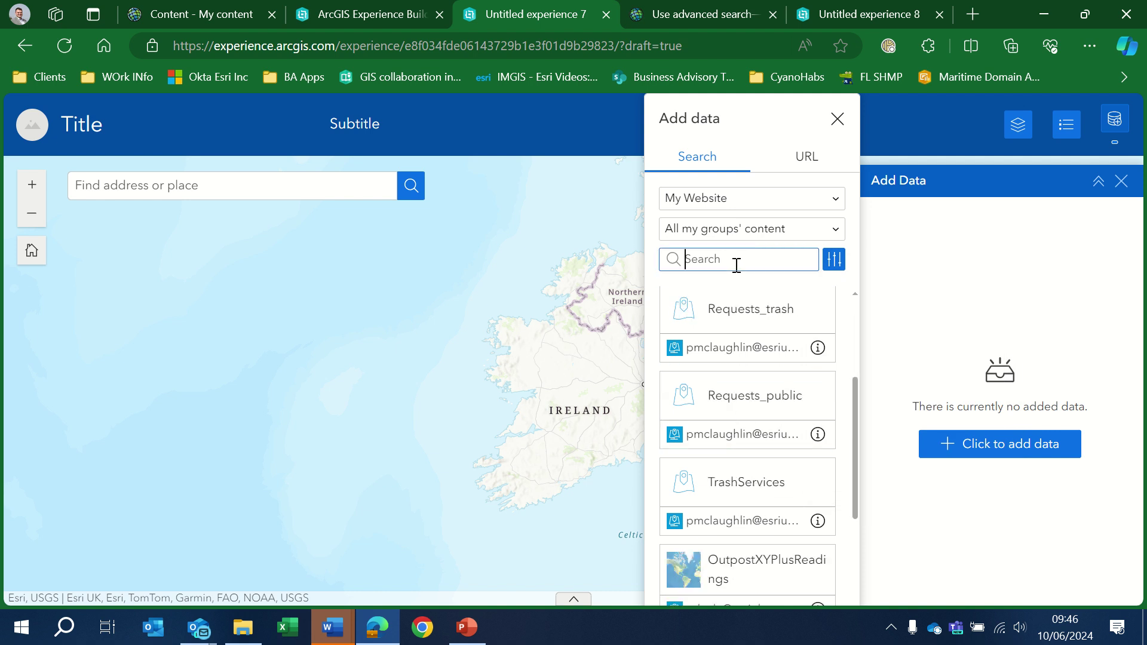
{"action": "scroll", "coordinate": [747, 388], "scroll_direction": "down", "scroll_amount": 8}
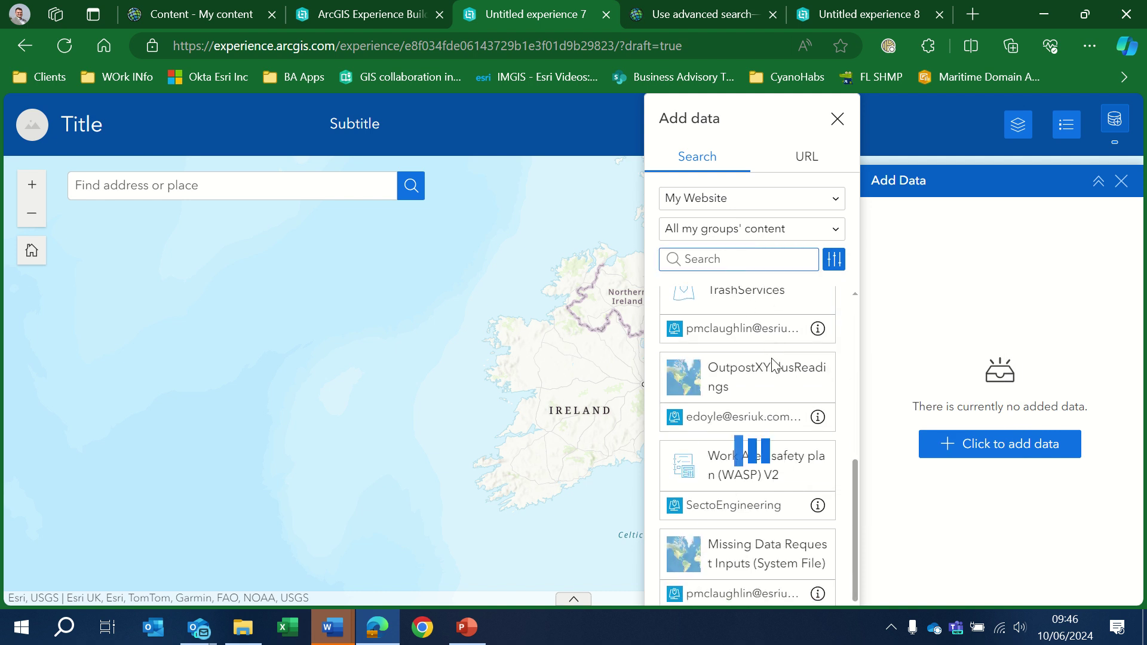
{"action": "left_click", "coordinate": [737, 383]}
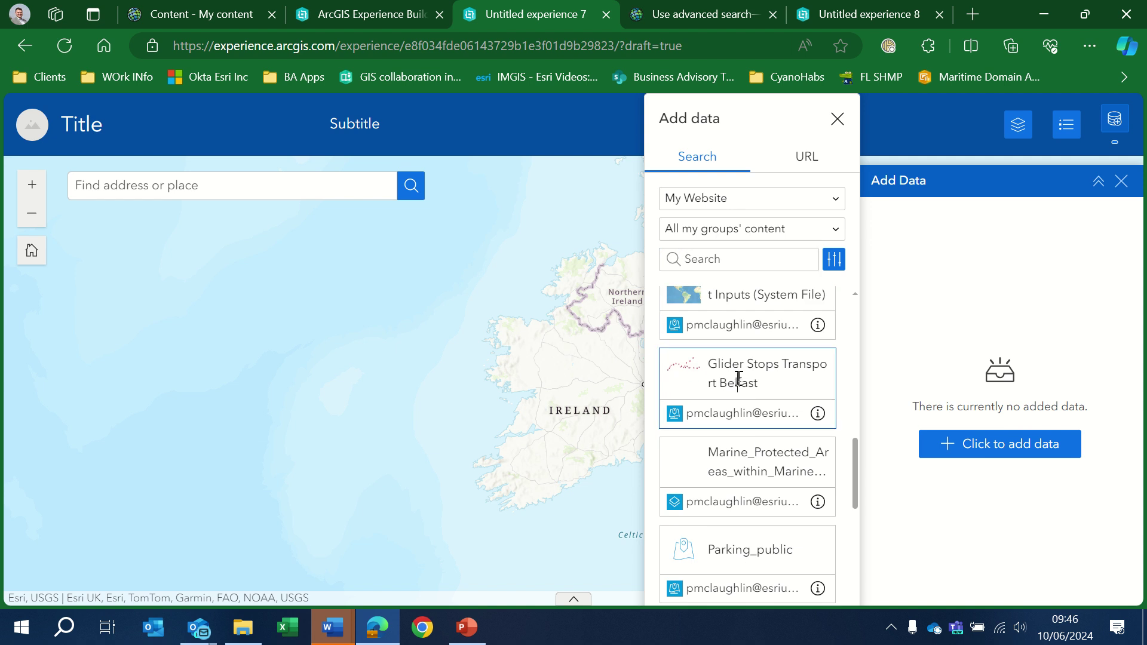
{"action": "left_click", "coordinate": [829, 600]}
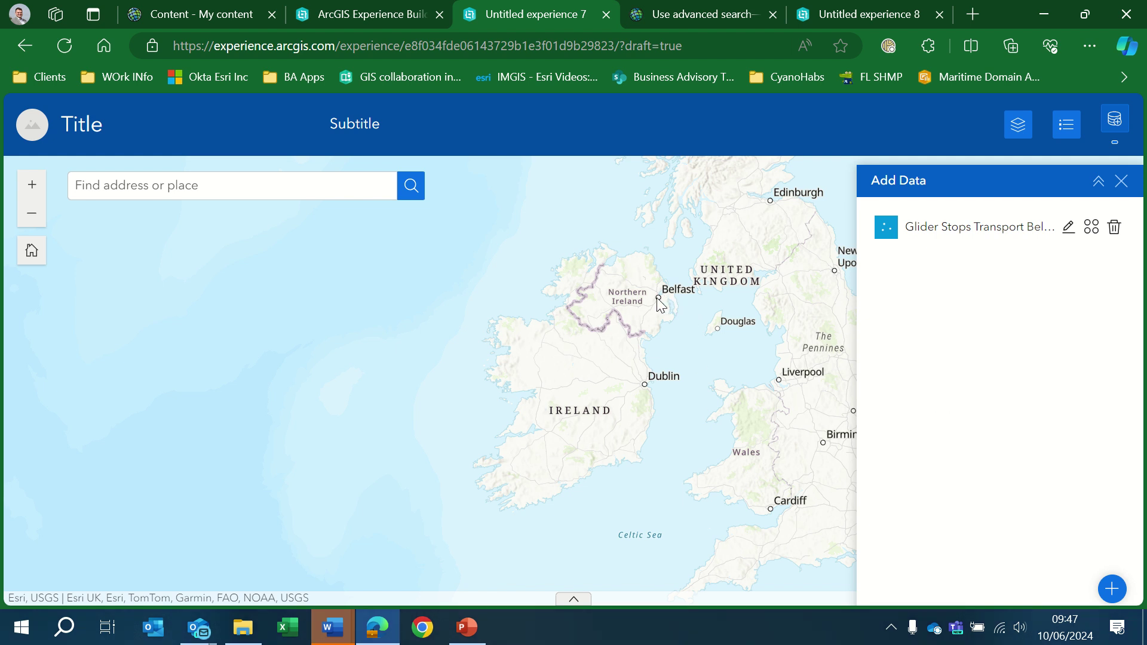
- Inspect the glider stops around Belfast and toggle the layer's visibility in Map Layers
{"action": "scroll", "coordinate": [657, 302], "scroll_direction": "up", "scroll_amount": 3}
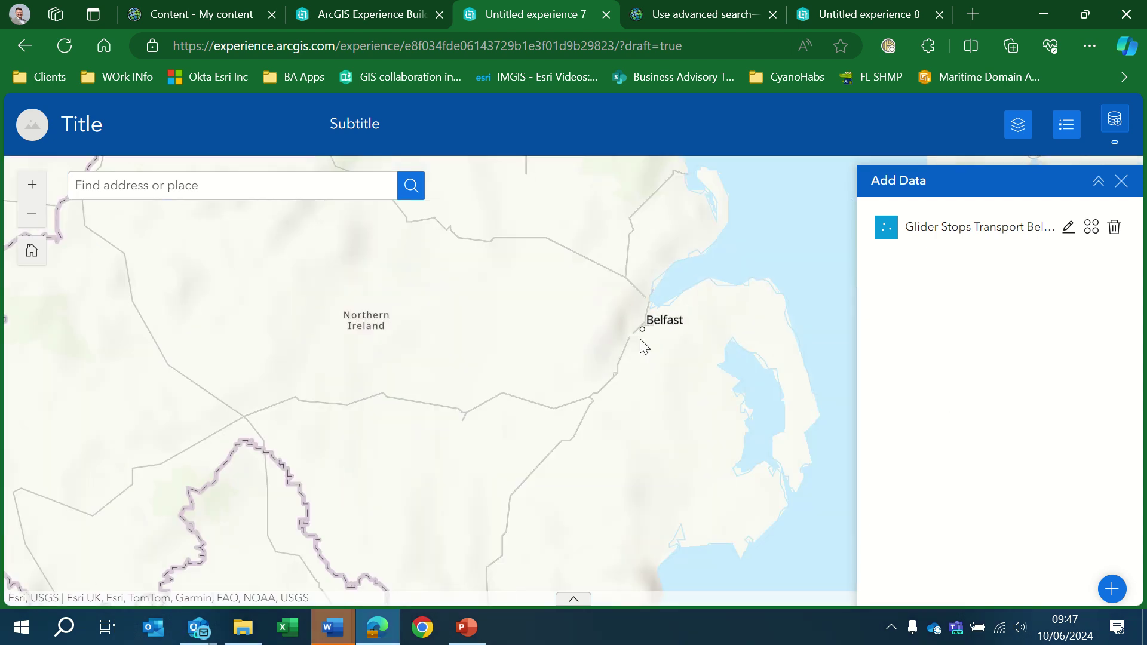
{"action": "scroll", "coordinate": [644, 347], "scroll_direction": "up", "scroll_amount": 5}
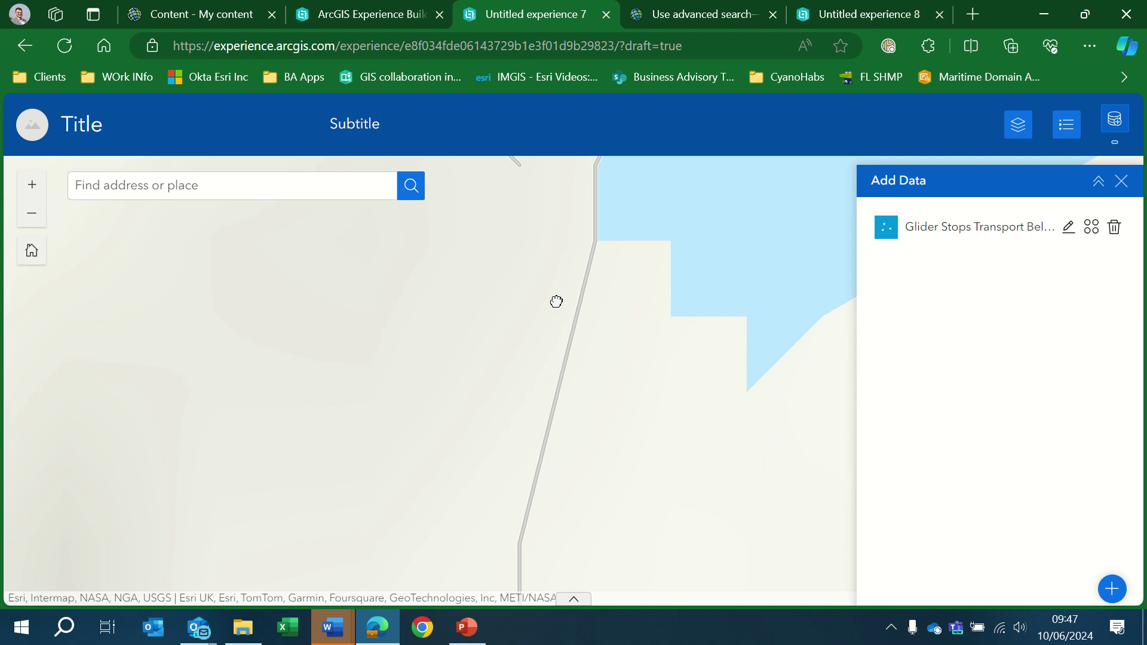
{"action": "scroll", "coordinate": [584, 276], "scroll_direction": "down", "scroll_amount": 4}
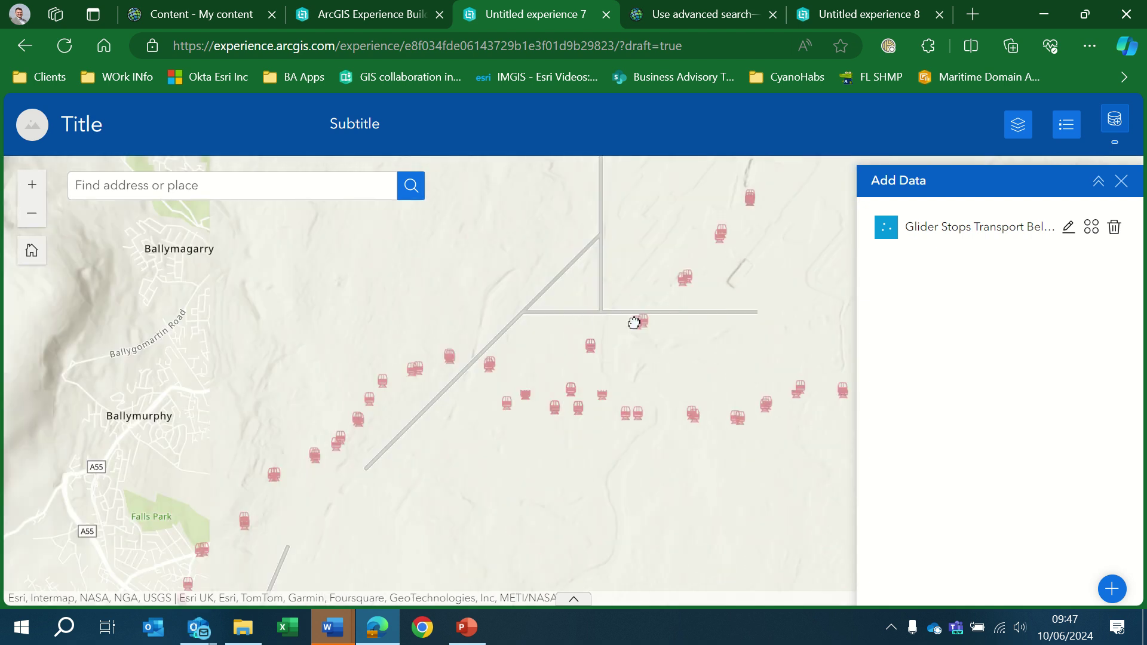
{"action": "left_click_drag", "start_coordinate": [634, 323], "coordinate": [640, 308]}
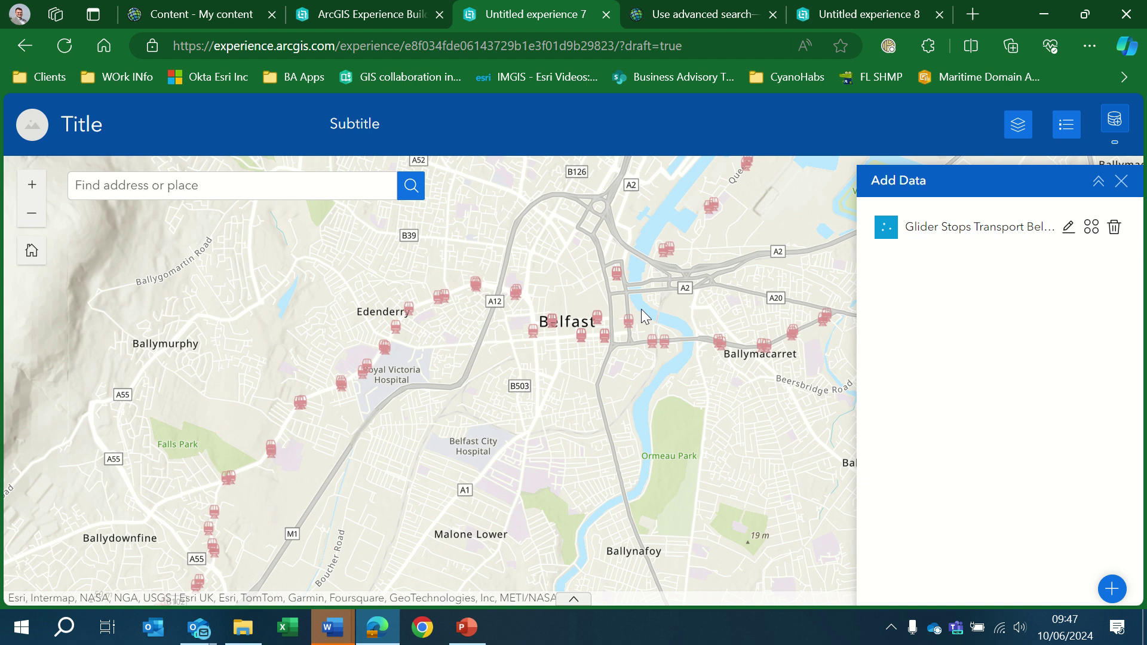
{"action": "left_click", "coordinate": [1120, 181]}
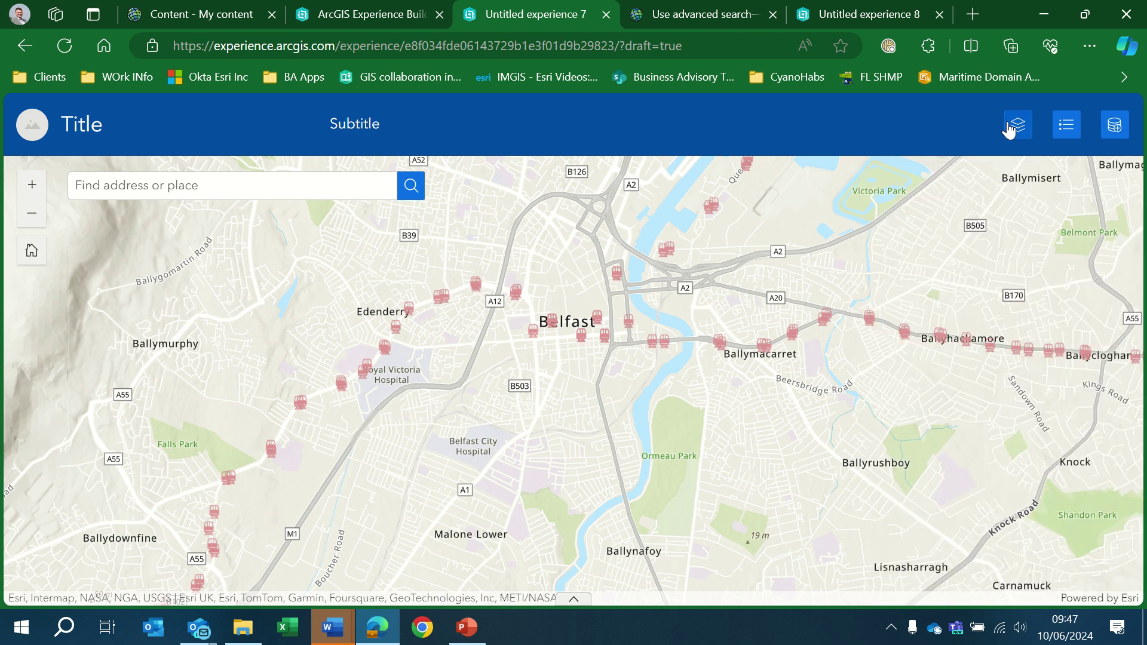
{"action": "left_click", "coordinate": [1019, 133]}
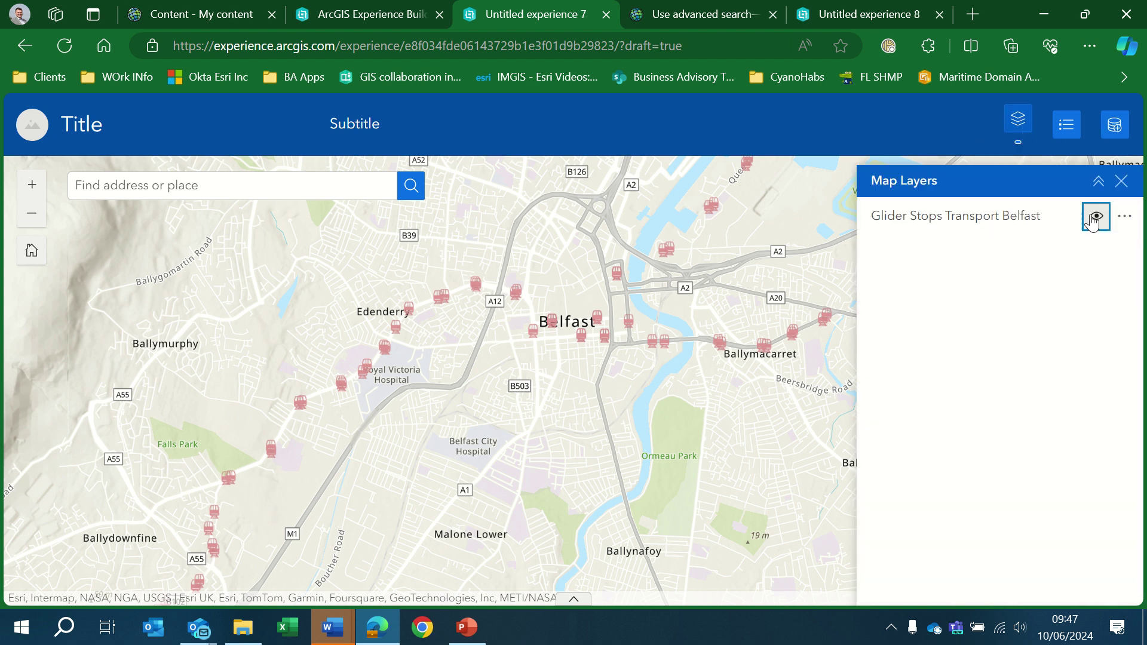
{"action": "left_click", "coordinate": [1094, 218]}
{"action": "left_click", "coordinate": [1094, 218]}
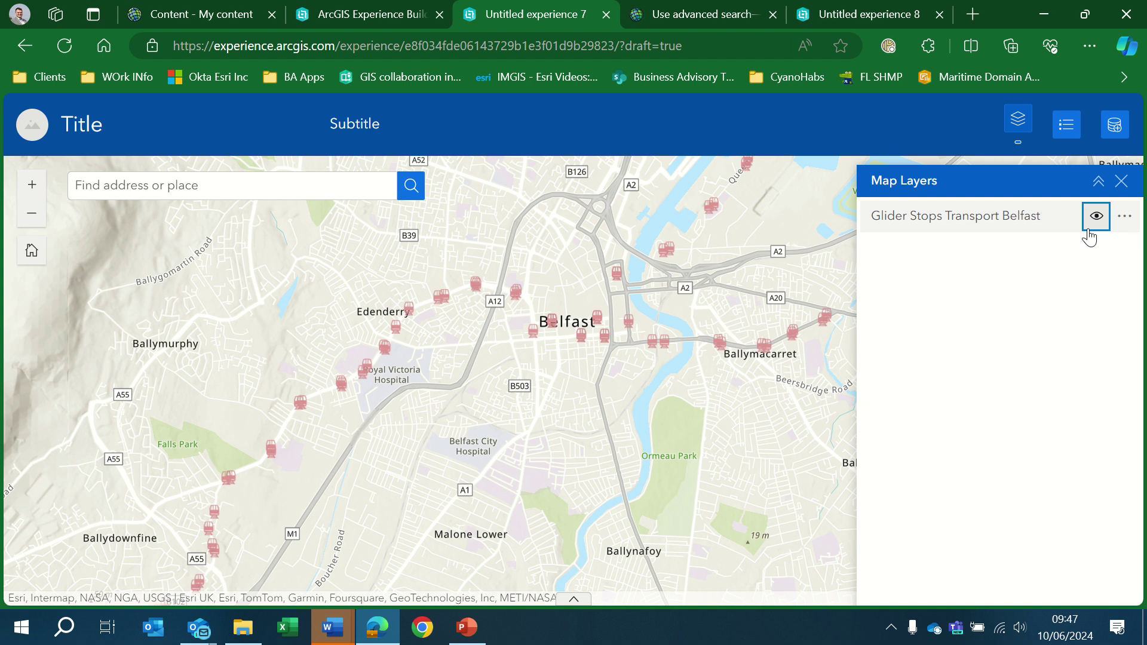
{"action": "left_click", "coordinate": [1121, 182]}
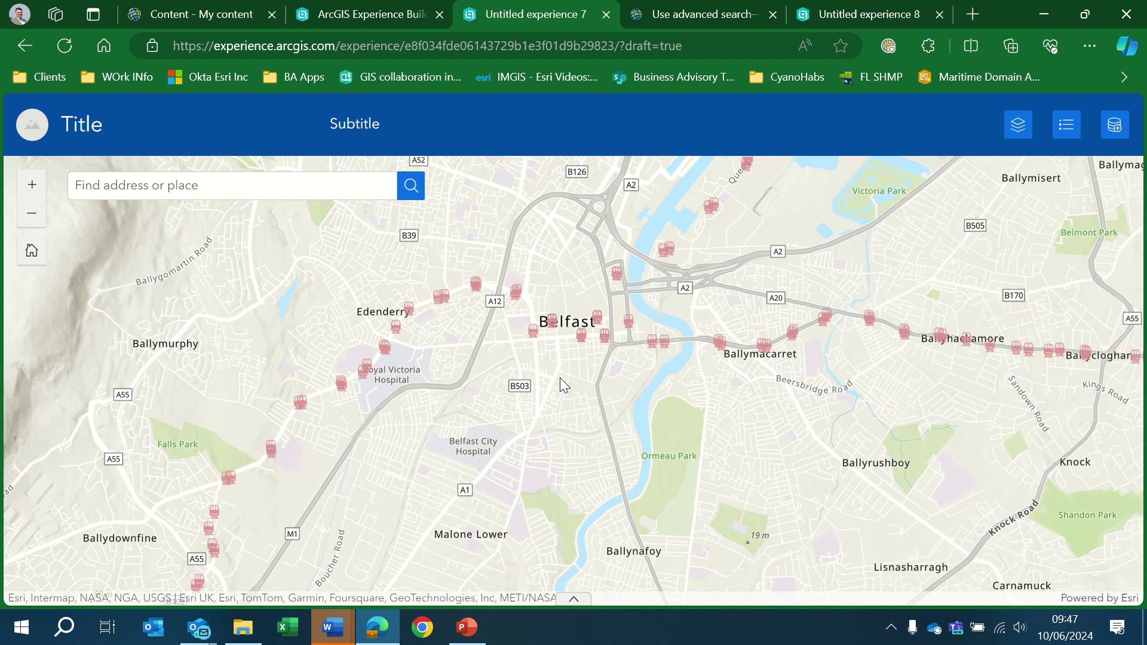
- Remove Glider Stops Transport Belfast in Add Data and reopen the data search dialog
{"action": "scroll", "coordinate": [619, 381], "scroll_direction": "down", "scroll_amount": 3}
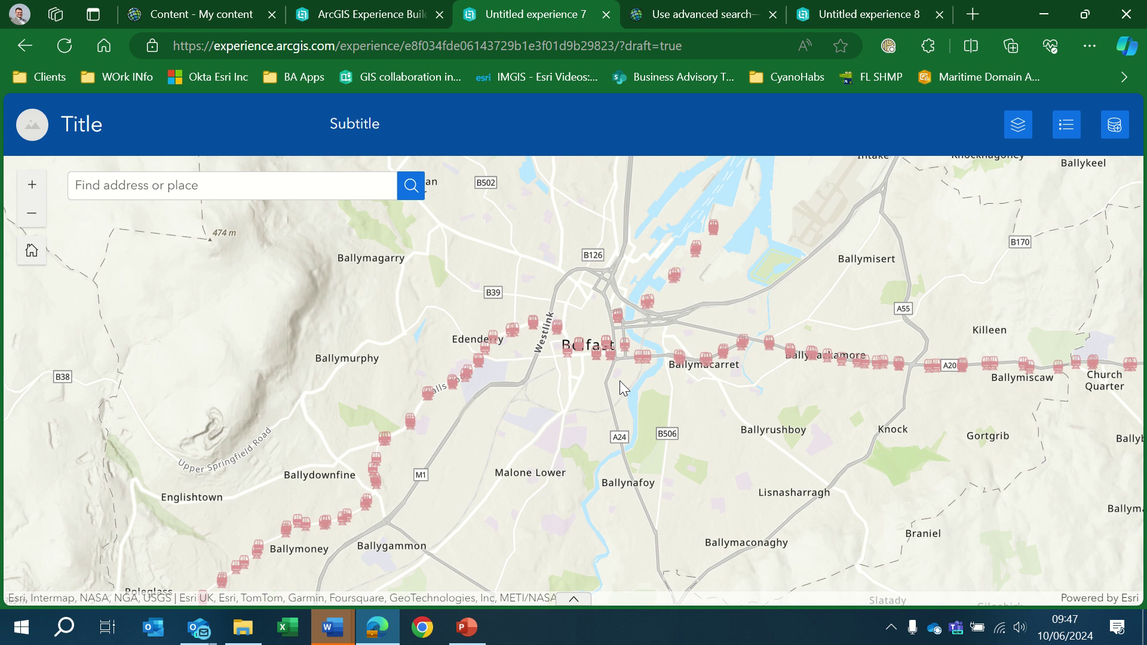
{"action": "left_click_drag", "start_coordinate": [619, 381], "coordinate": [668, 322]}
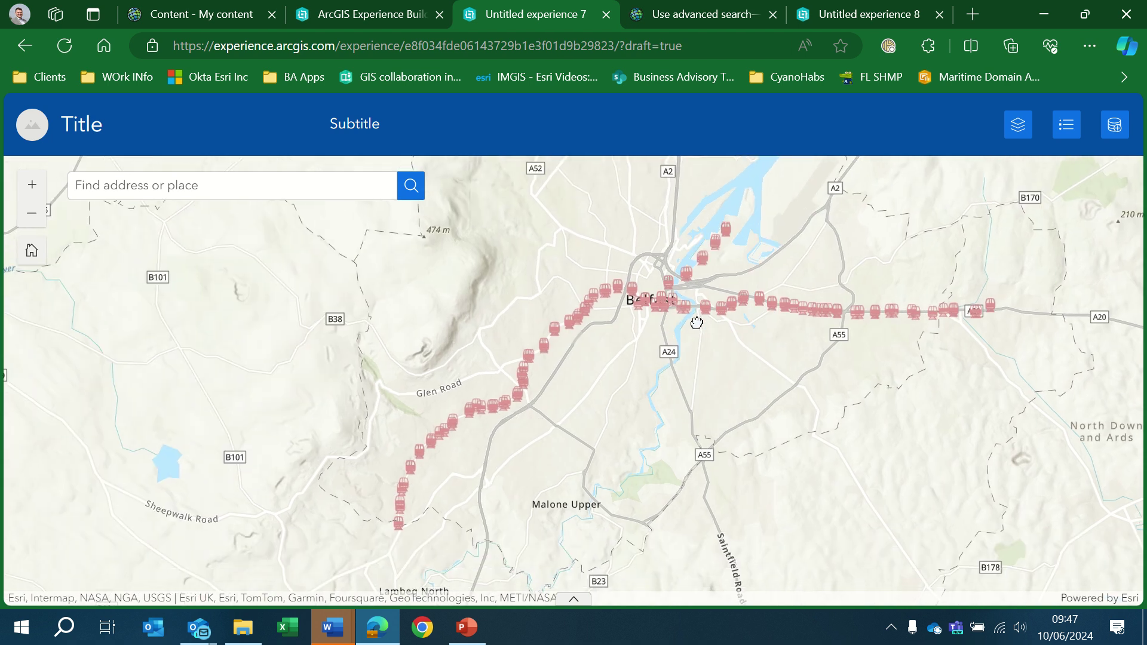
{"action": "left_click", "coordinate": [1115, 124]}
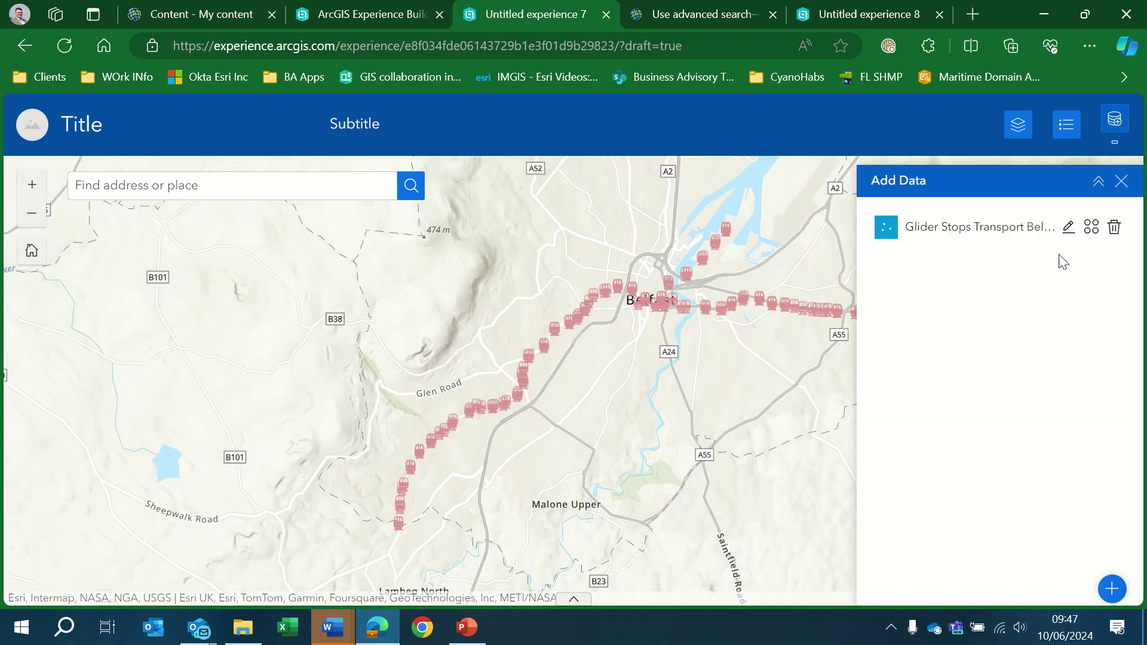
{"action": "left_click", "coordinate": [1115, 228]}
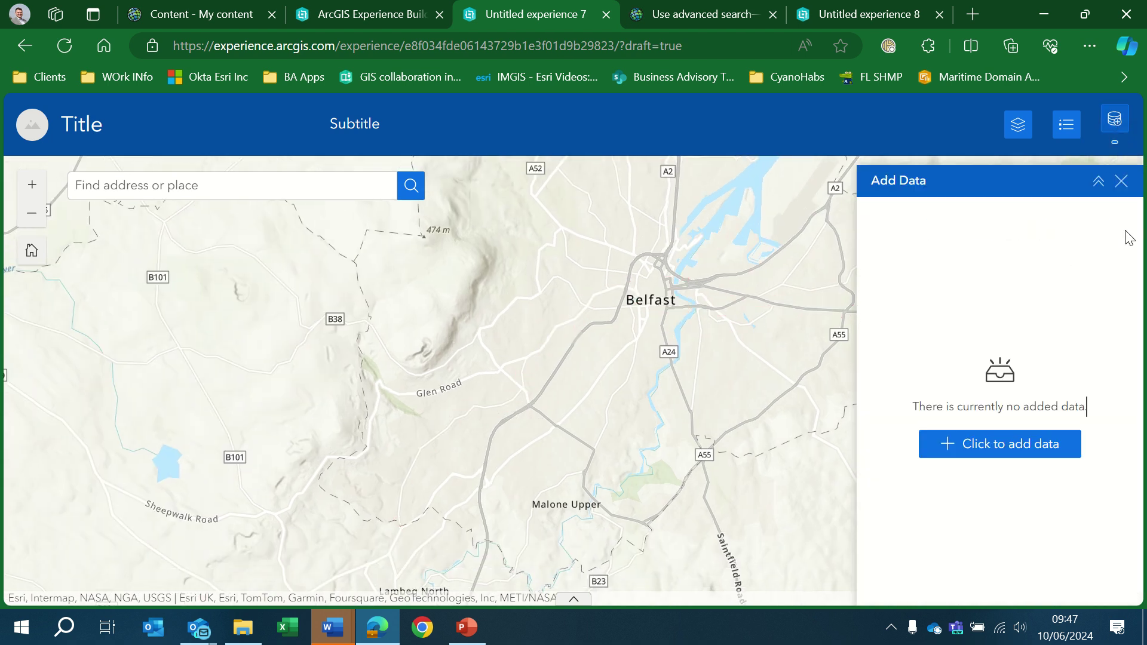
{"action": "left_click", "coordinate": [1012, 453]}
{"action": "scroll", "coordinate": [727, 367], "scroll_direction": "down", "scroll_amount": 5}
{"action": "scroll", "coordinate": [727, 364], "scroll_direction": "up", "scroll_amount": 5}
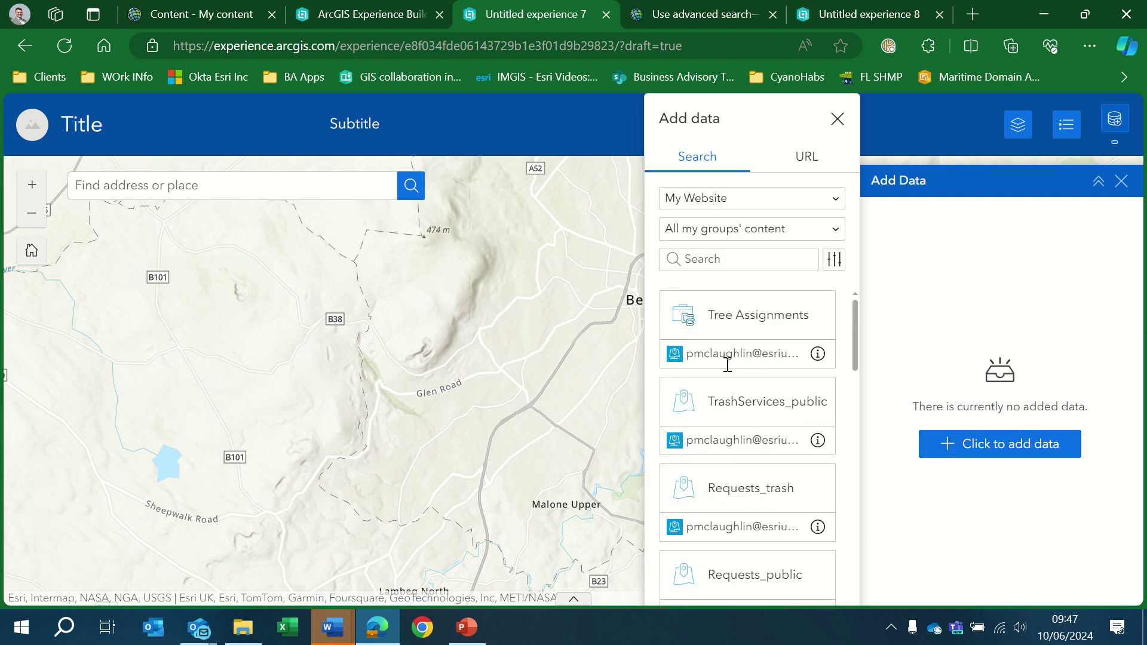